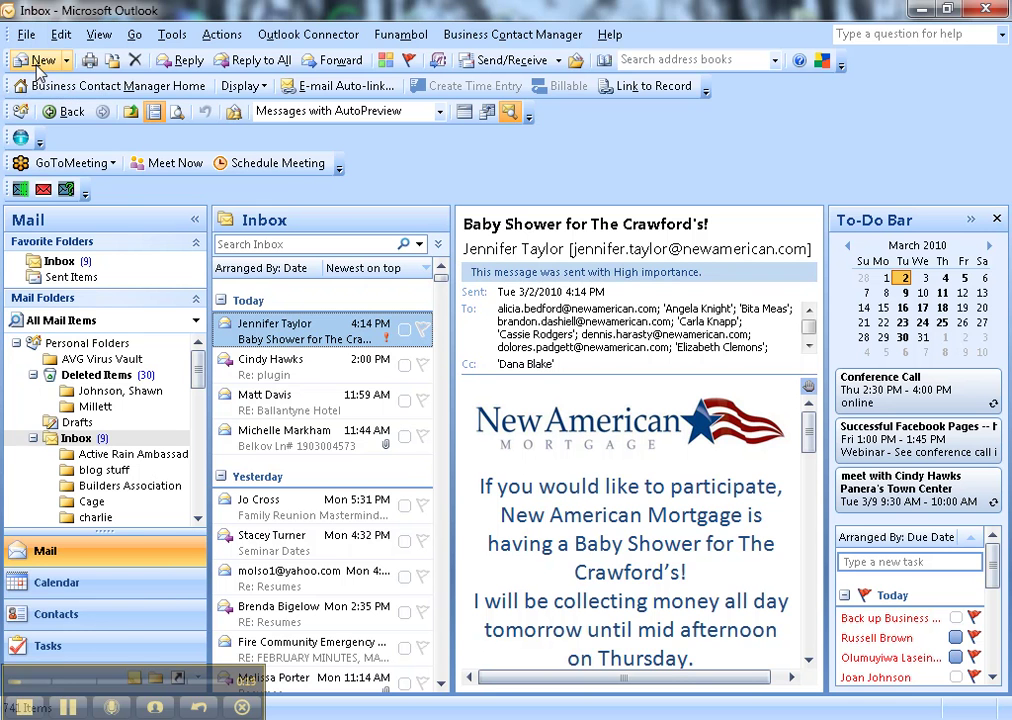
Open a new message and look through the signature already placed in its body.
left_click(44, 62)
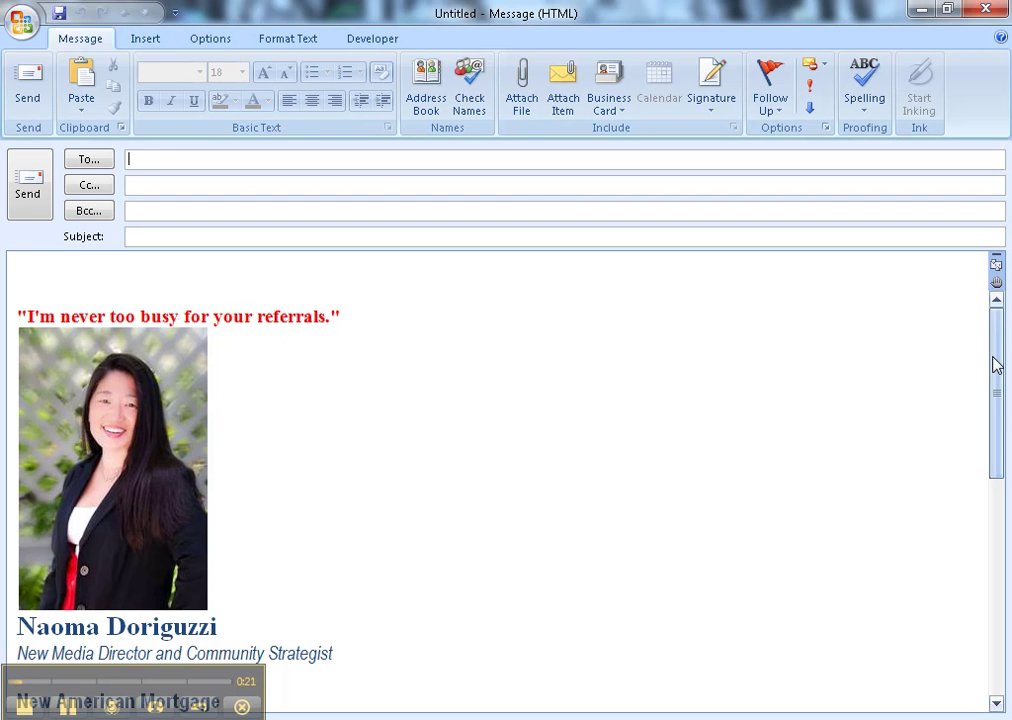
left_click_drag(994, 361, 942, 601)
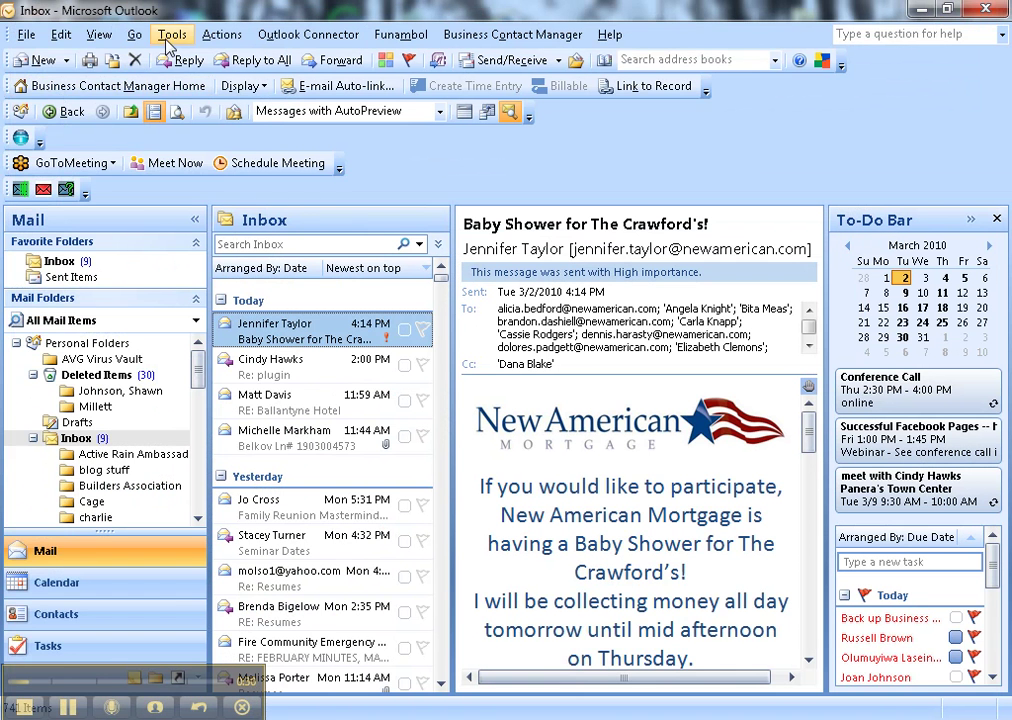
Open the signature editor from the mail format options.
left_click(171, 36)
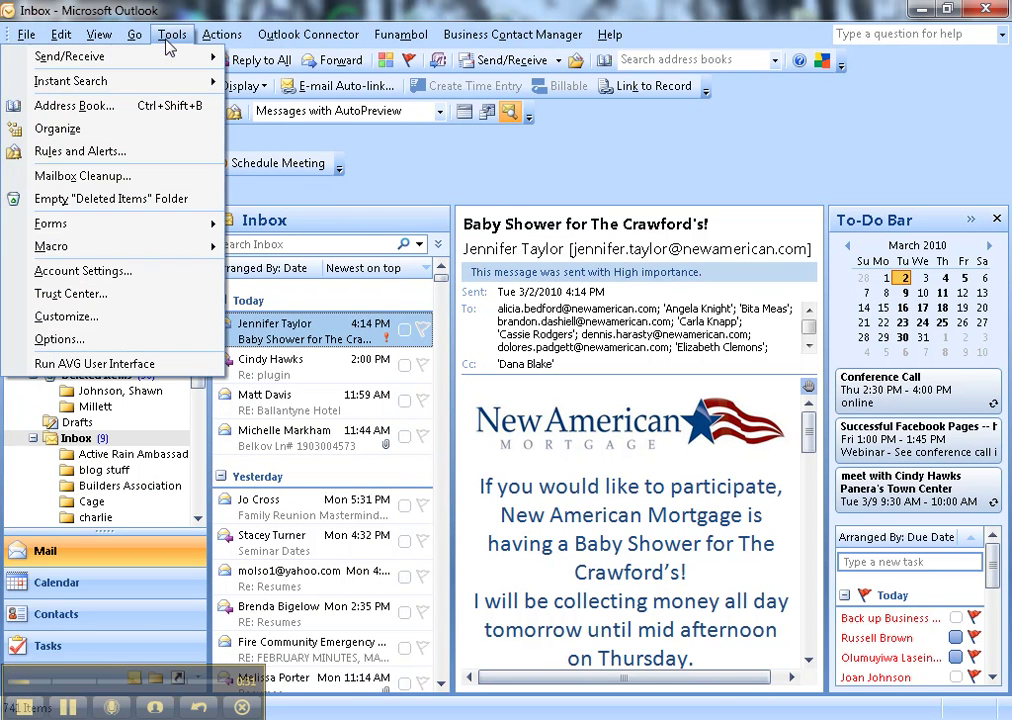
left_click(110, 345)
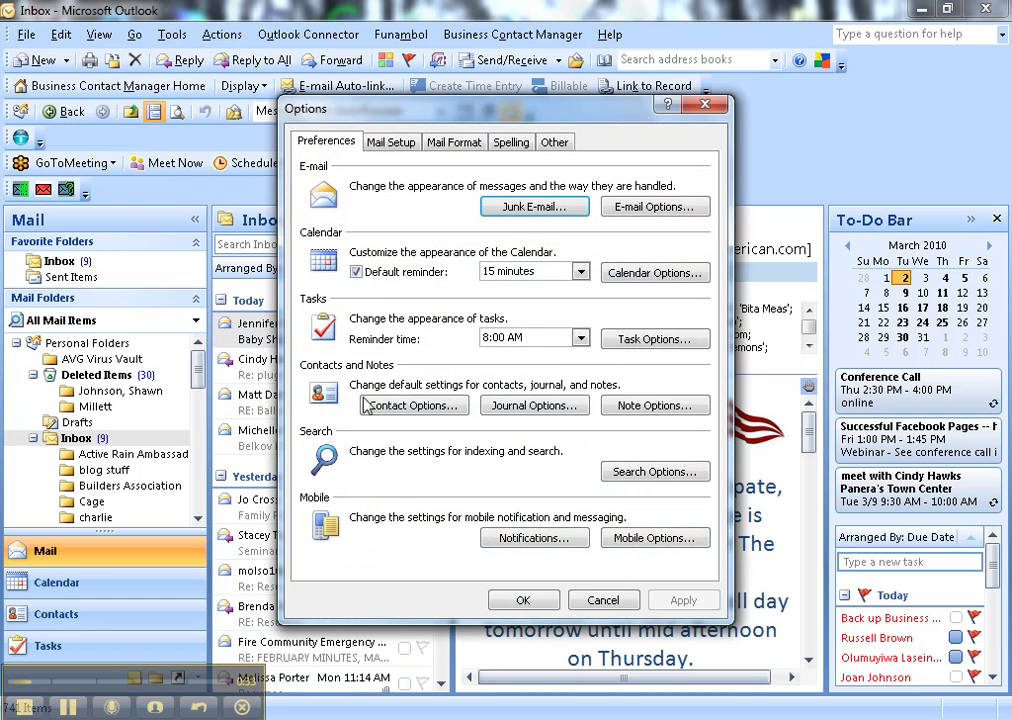
left_click(448, 143)
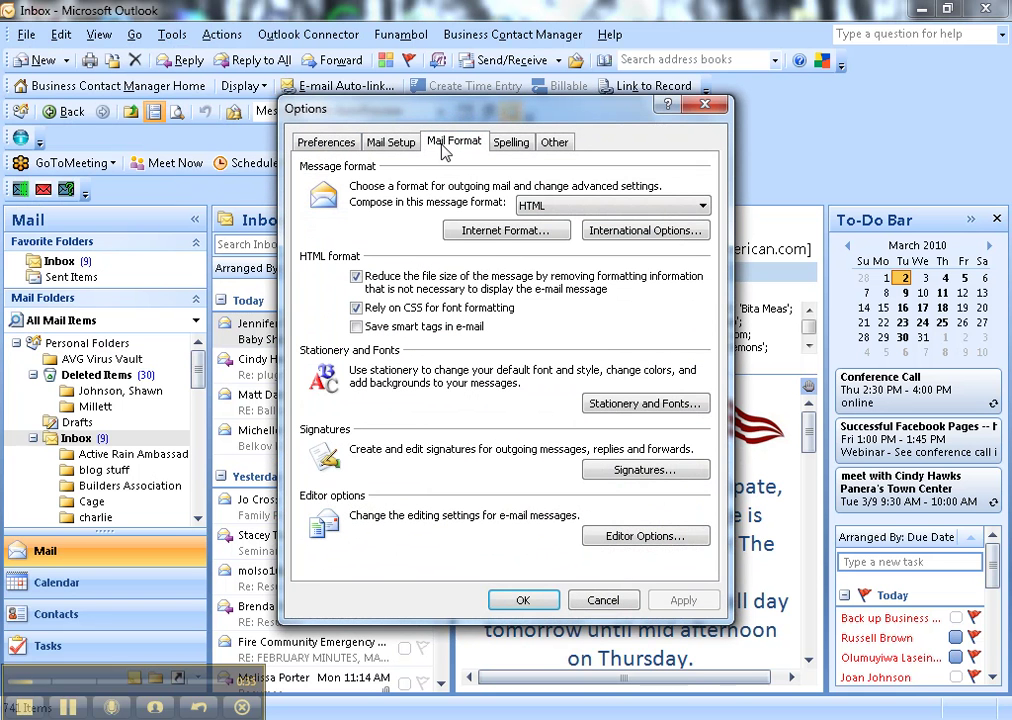
left_click(636, 470)
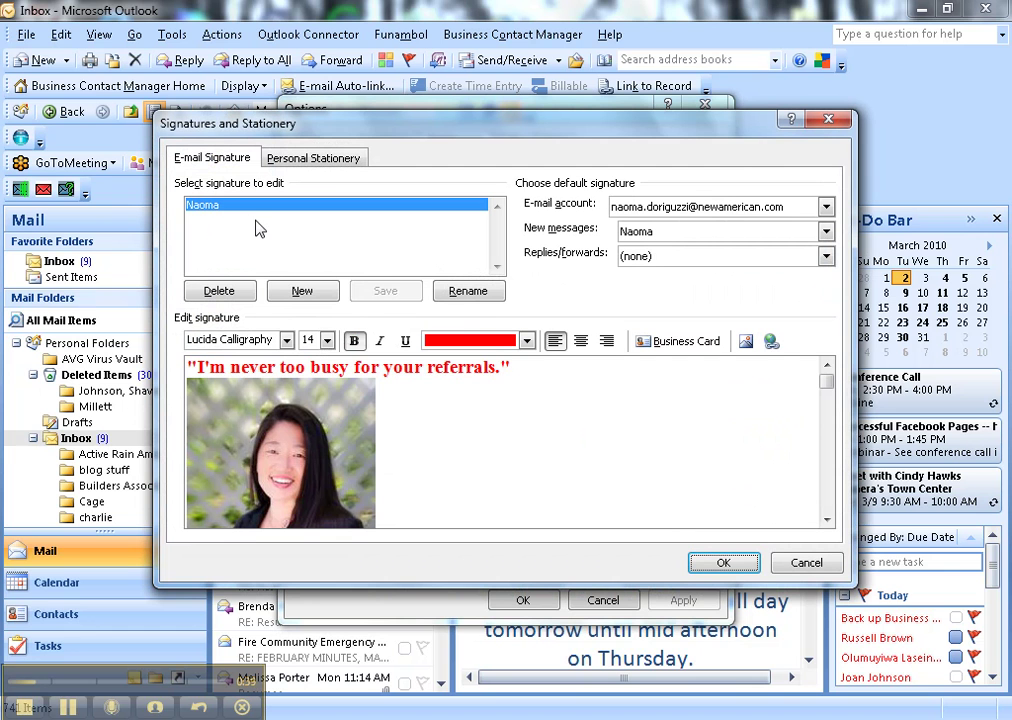
Create a new signature named test and enter the sender's full name as its first line.
left_click(297, 291)
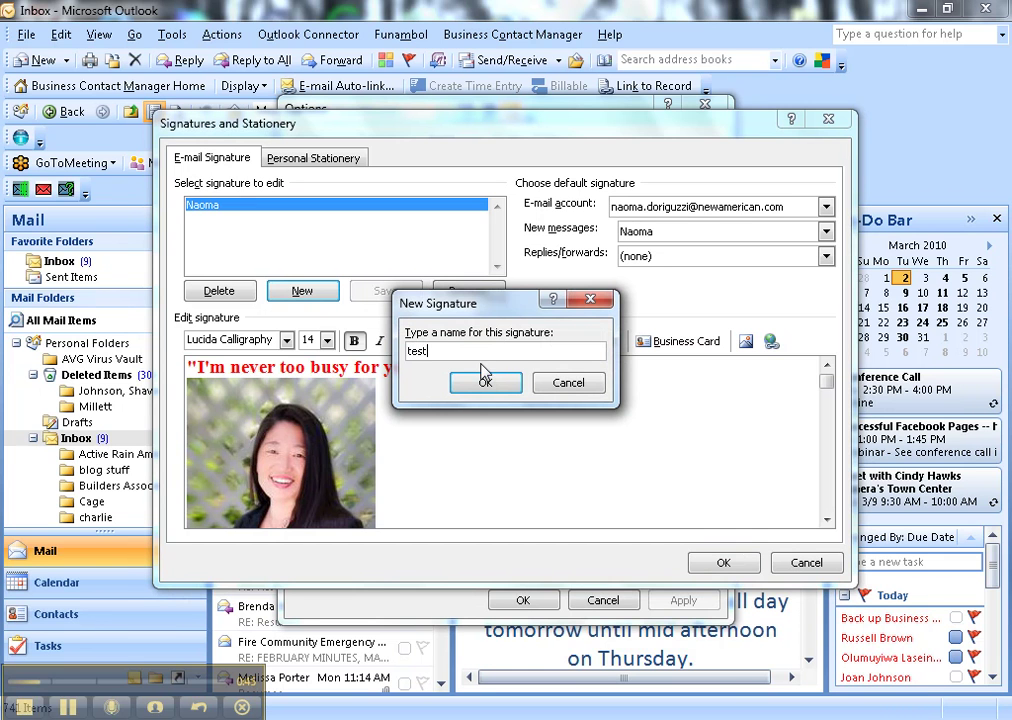
left_click(485, 382)
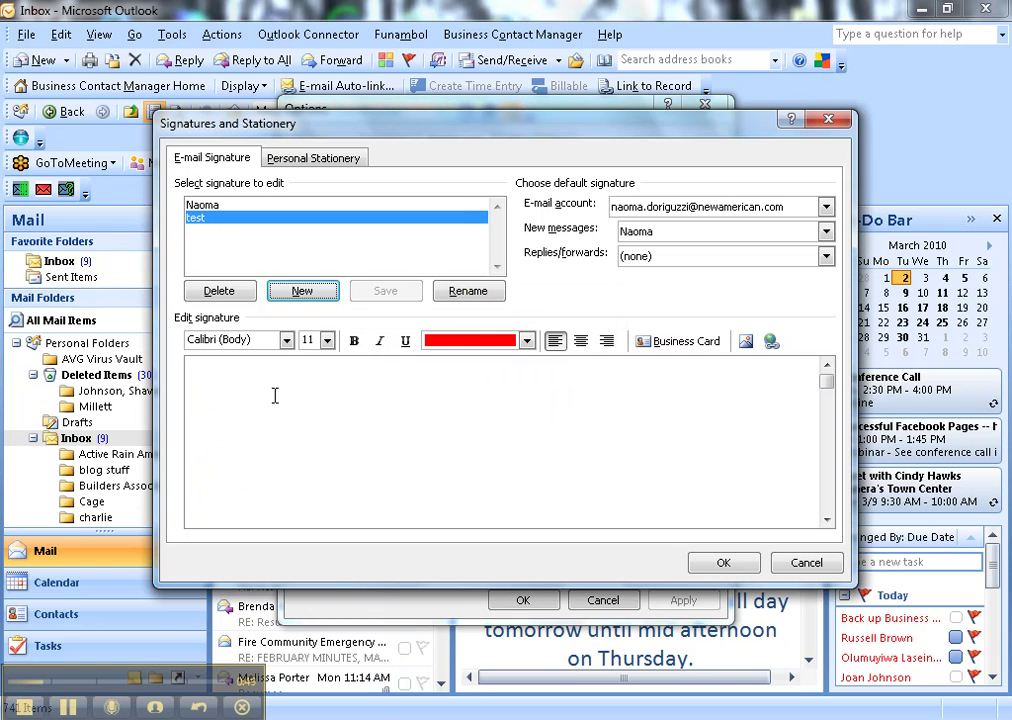
left_click(274, 395)
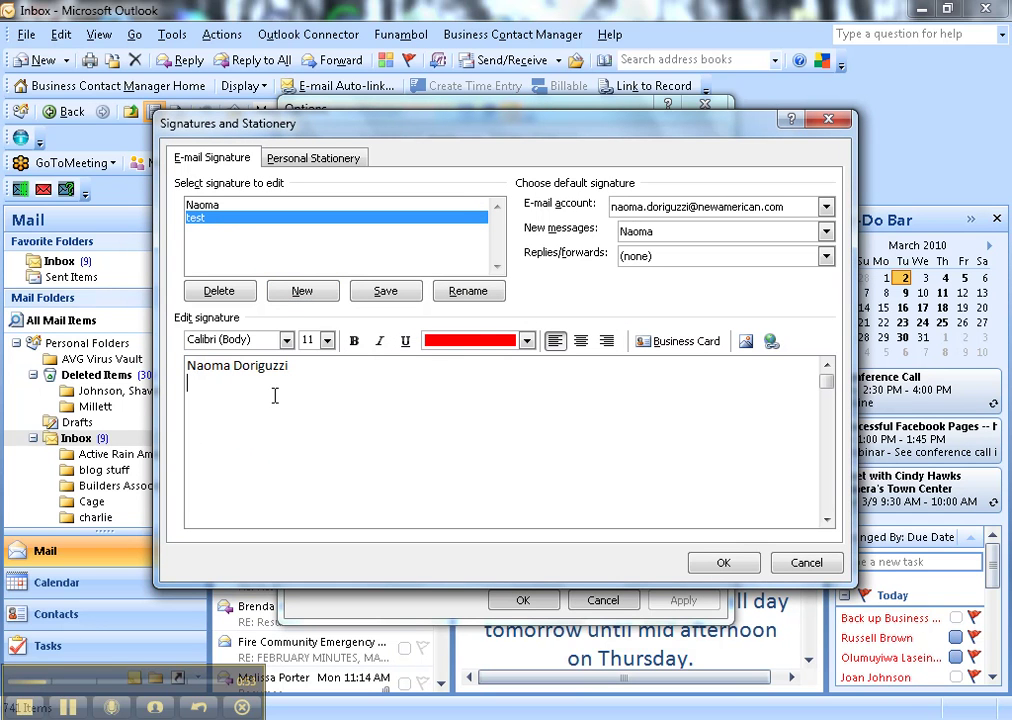
Insert the Facebook icon from the social networking buttons folder below the name in the signature.
left_click(745, 343)
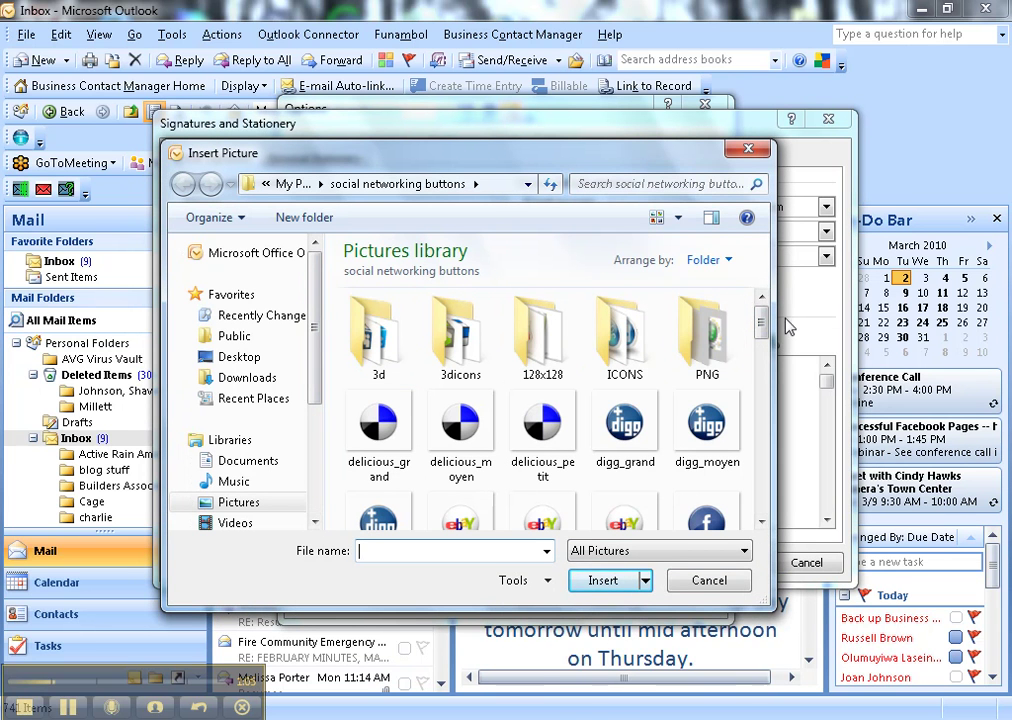
left_click_drag(767, 318, 763, 371)
left_click(462, 435)
left_click(603, 581)
left_click(397, 463)
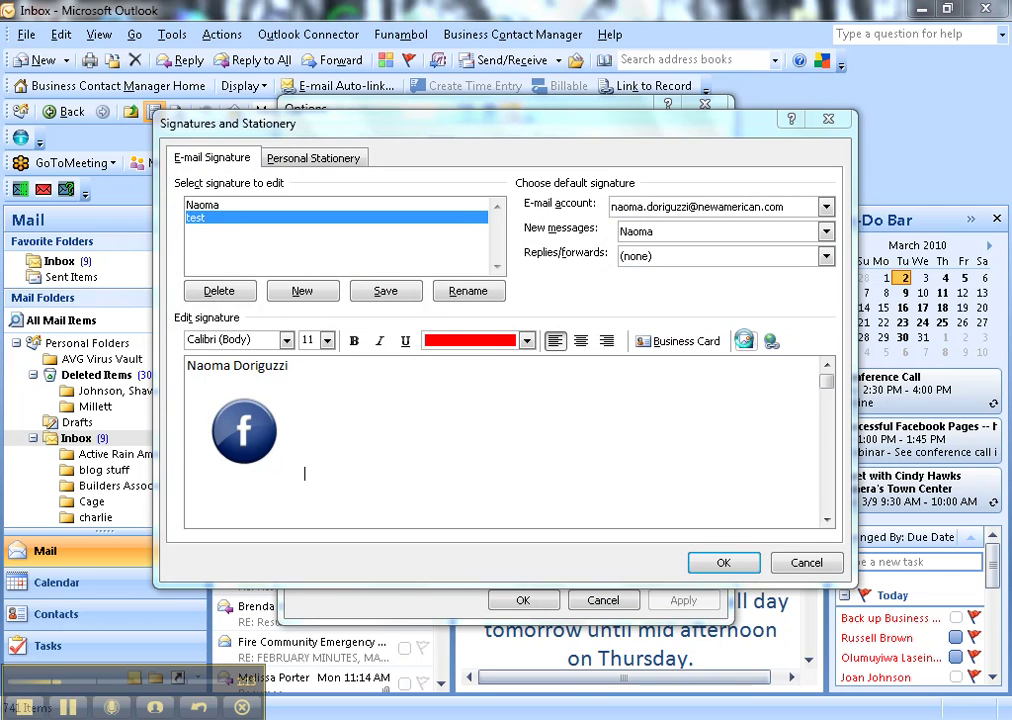
Insert the twitter_petit picture from the social networking buttons folder beside the Facebook icon.
left_click(746, 341)
scroll(734, 430, "down", 10)
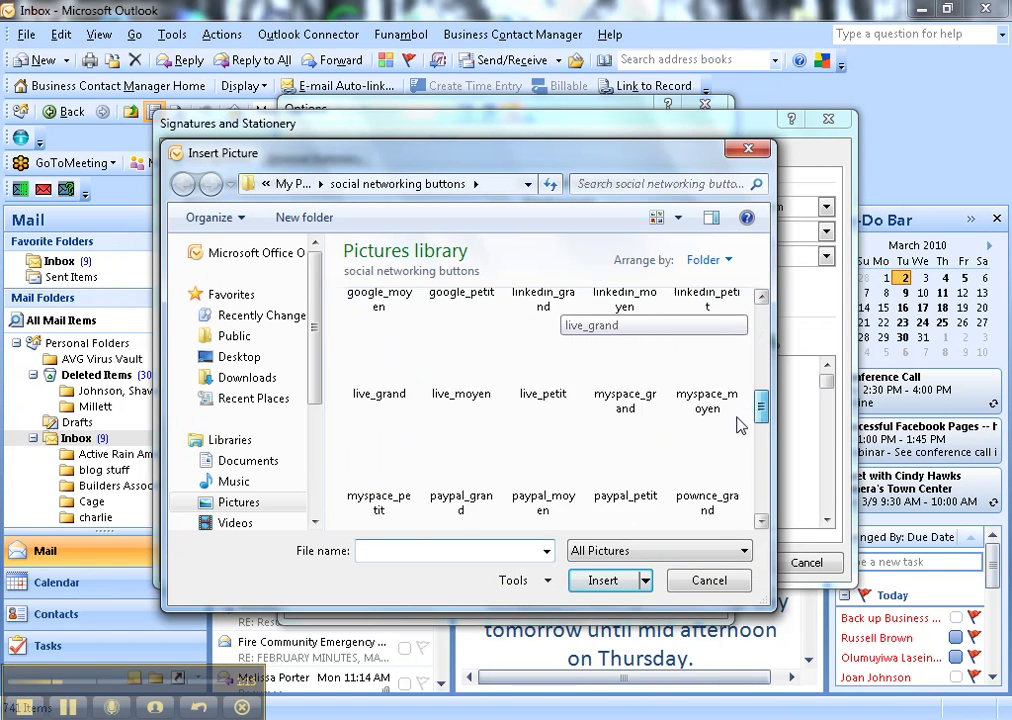
scroll(734, 450, "down", 2)
left_click(380, 515)
left_click(603, 580)
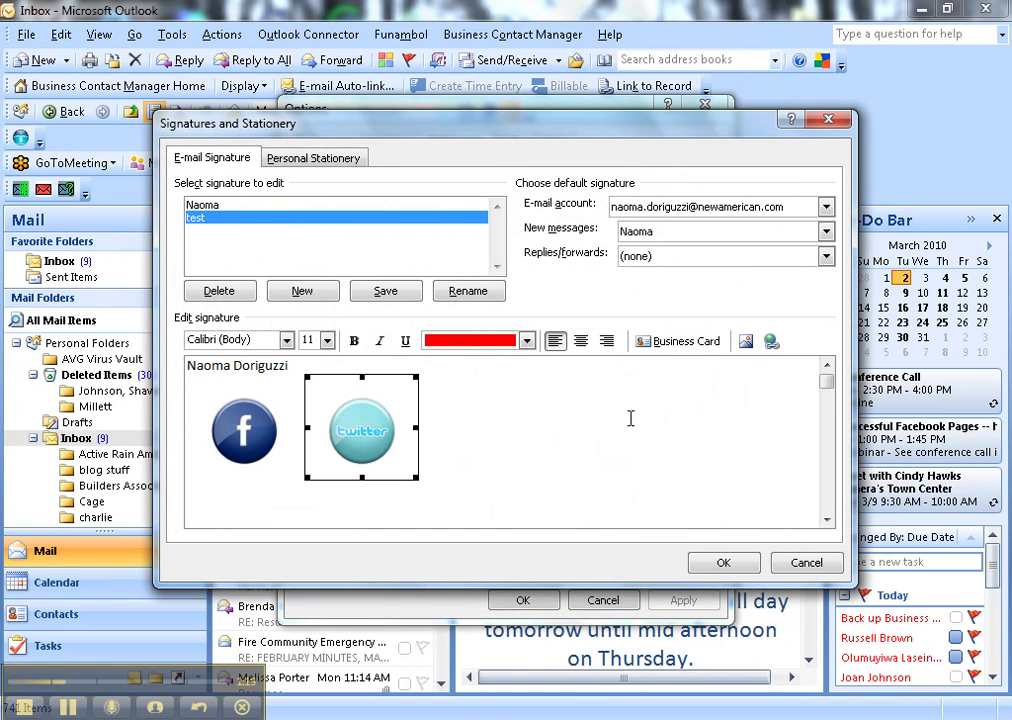
left_click(553, 452)
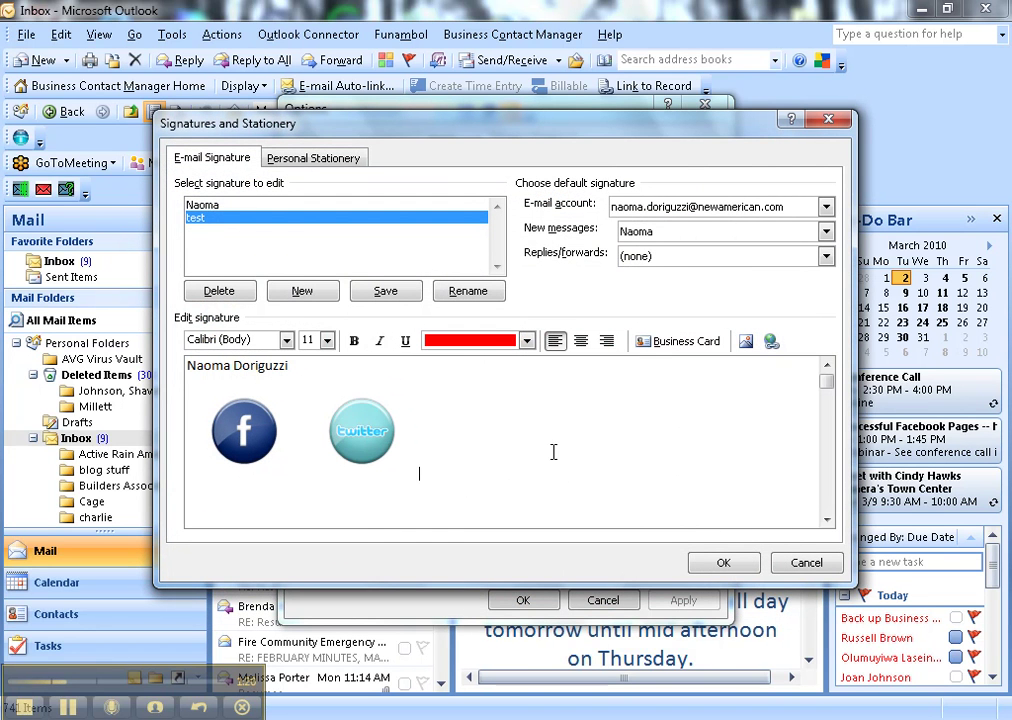
Insert the youtube_petit picture from the social networking buttons folder beside the Twitter icon.
left_click(746, 341)
scroll(760, 400, "down", 4)
scroll(757, 428, "down", 6)
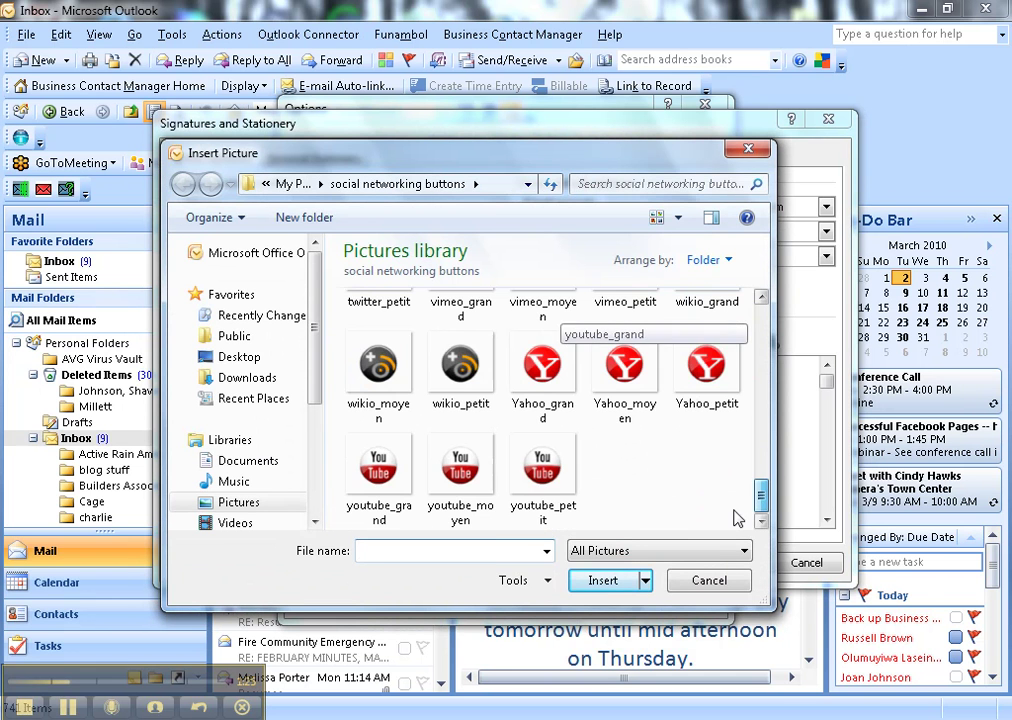
left_click(560, 480)
left_click(594, 580)
left_click(596, 442)
Insert the linkedin_petit picture from the social networking buttons folder beside the YouTube icon.
left_click(745, 341)
left_click_drag(761, 322, 760, 368)
left_click(705, 444)
left_click(603, 580)
left_click(723, 429)
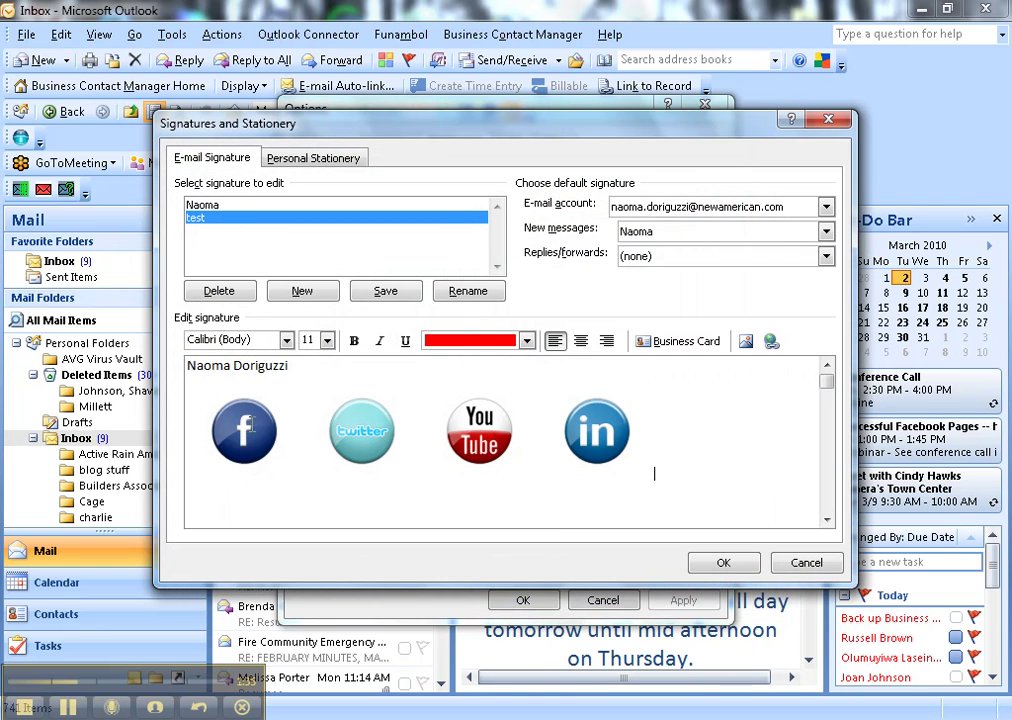
Start a hyperlink on the Facebook icon, and copy the Facebook profile's web address in Internet Explorer.
left_click(248, 432)
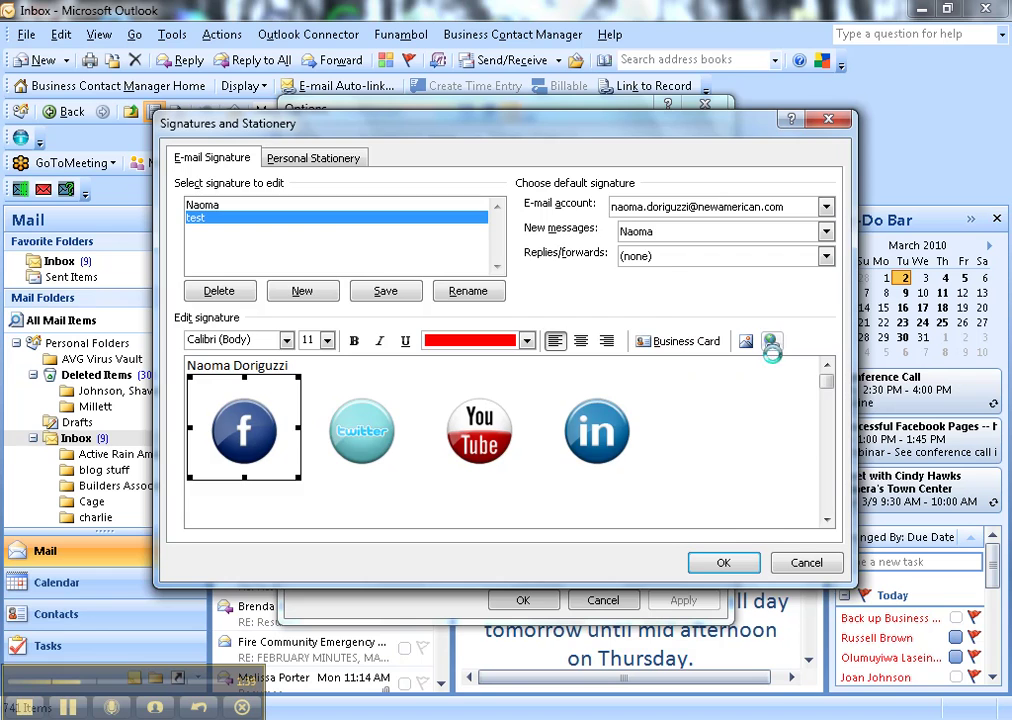
left_click(771, 343)
mouse_move(323, 702)
left_click(398, 505)
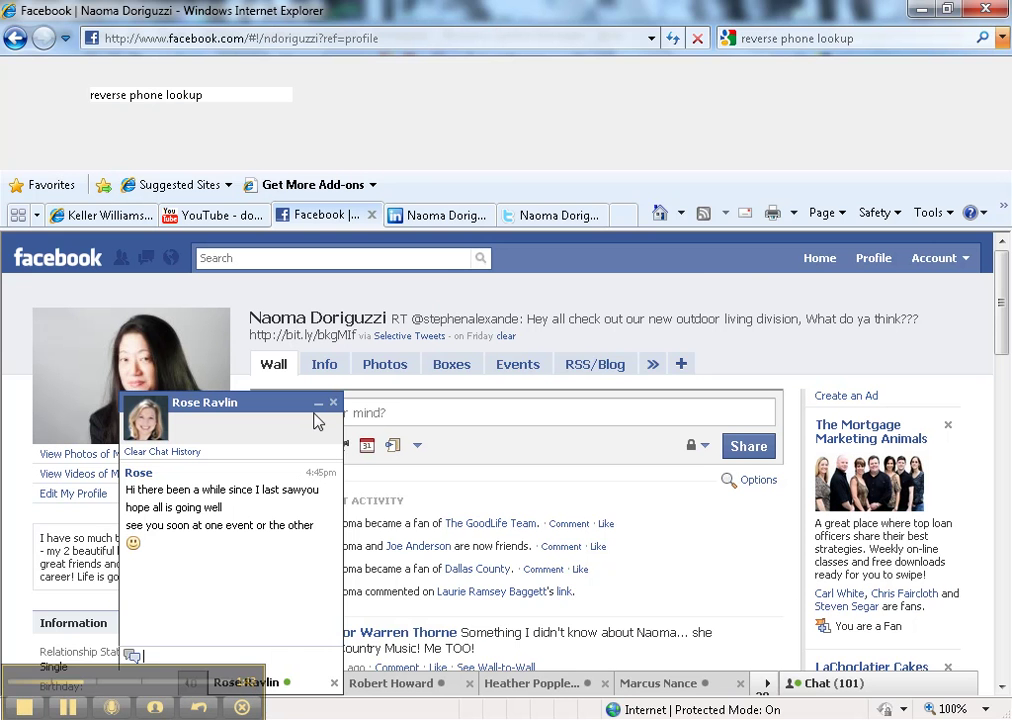
left_click(318, 403)
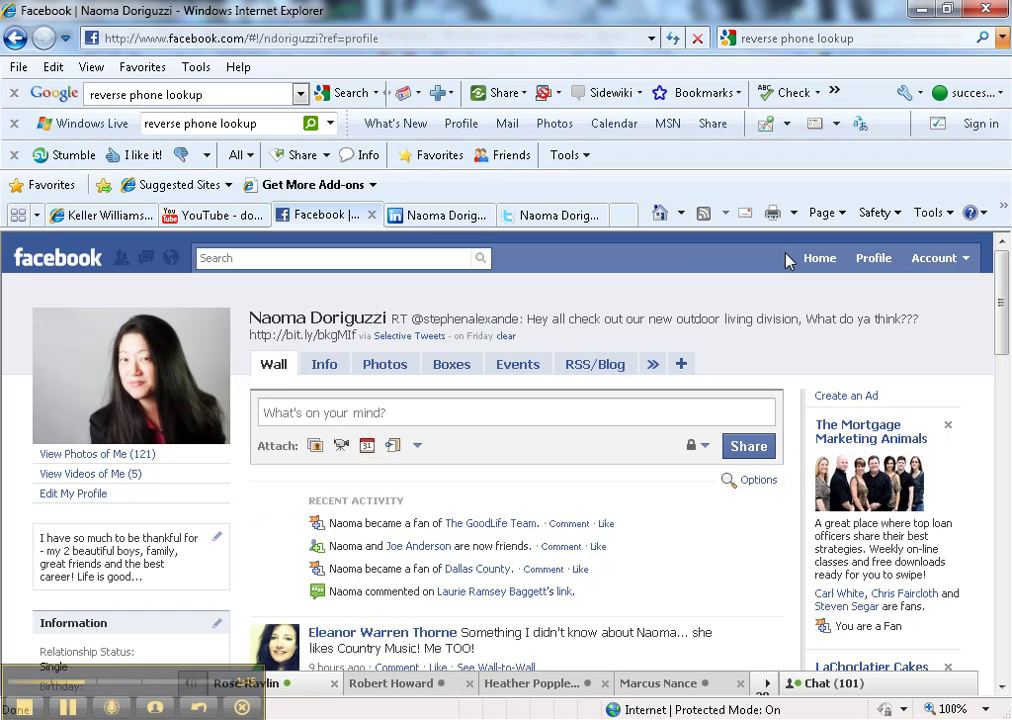
left_click(210, 38)
right_click(268, 49)
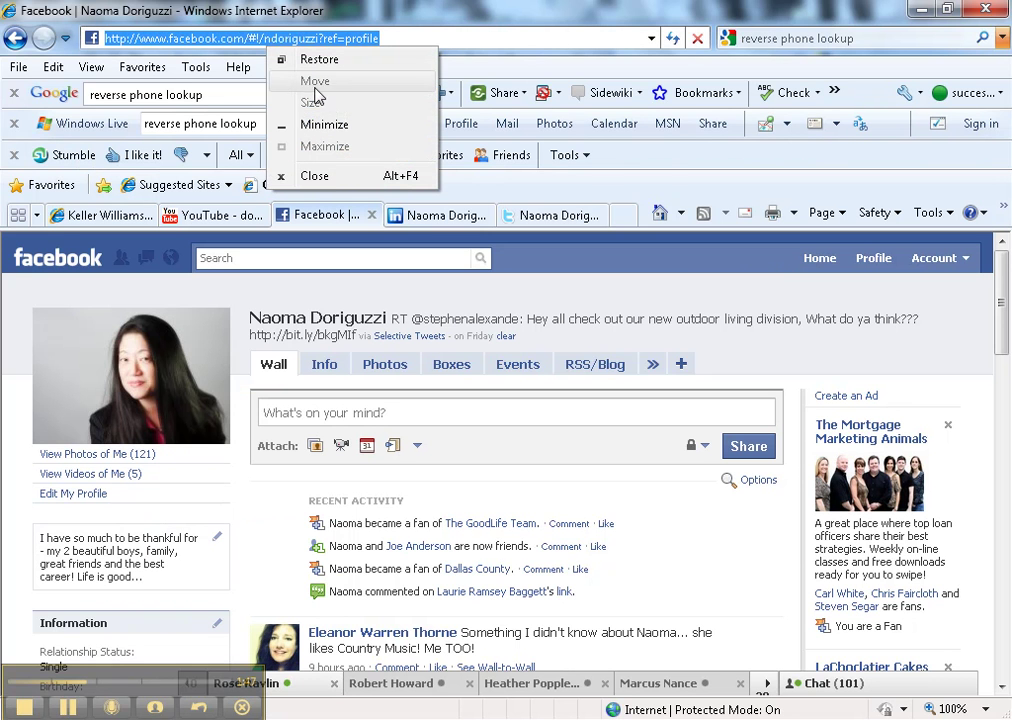
left_click(221, 38)
left_click(390, 39)
right_click(157, 40)
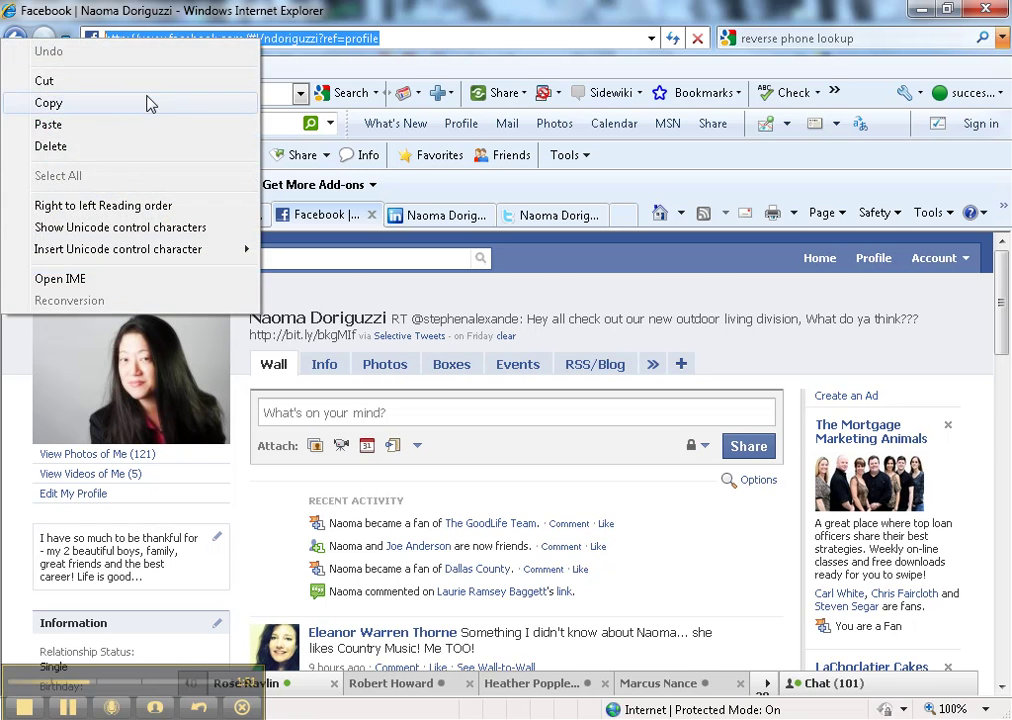
left_click(147, 102)
Return to Outlook and link the Facebook icon to the copied profile address.
key("alt+Tab")
left_click(509, 452)
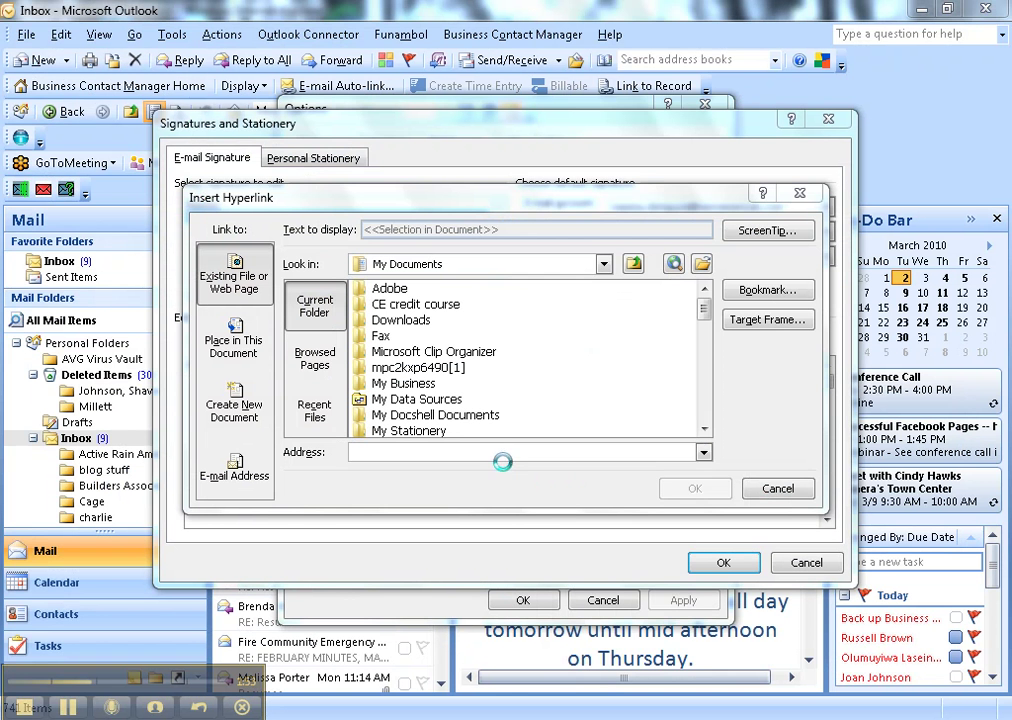
key("ctrl+v")
left_click(694, 489)
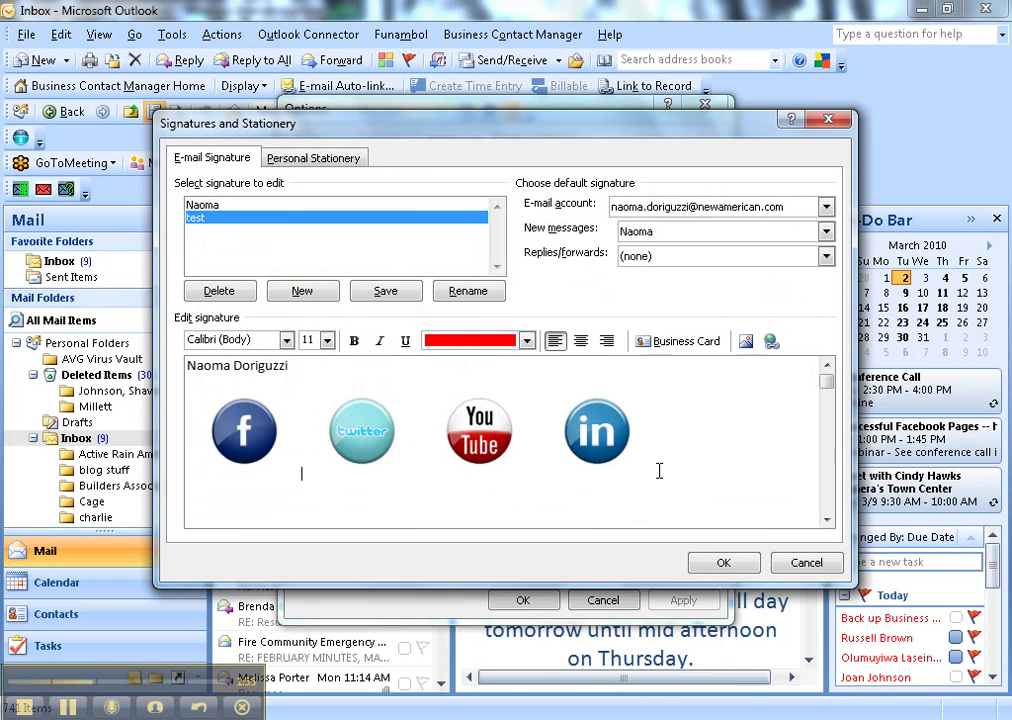
Link the Twitter icon to the Twitter profile's web address copied from Internet Explorer.
left_click(362, 440)
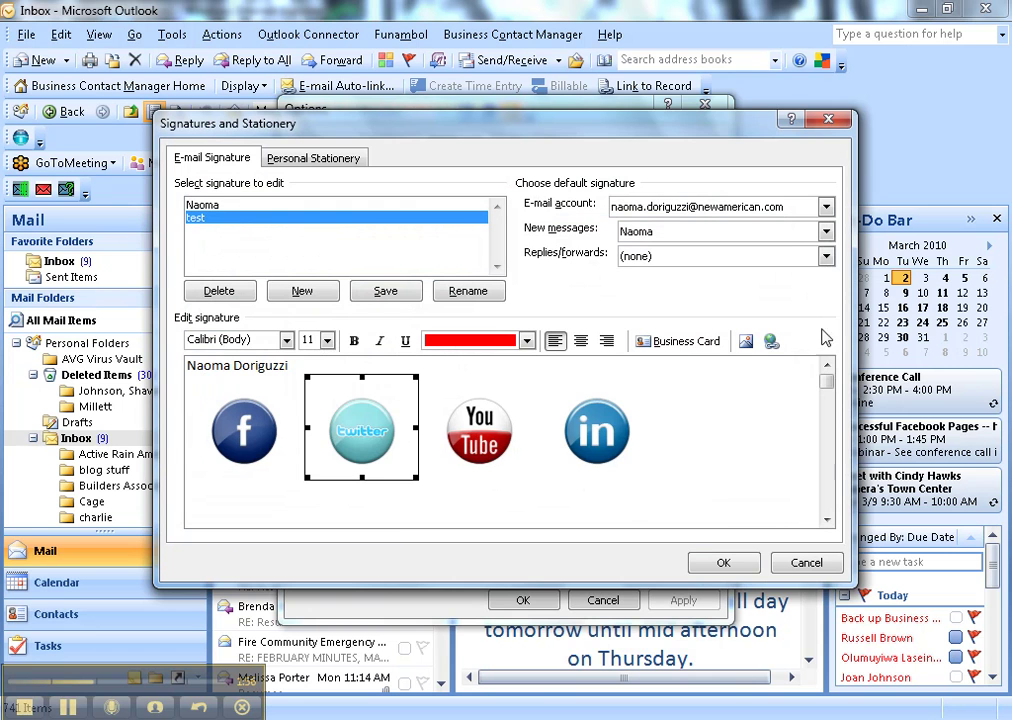
left_click(771, 341)
mouse_move(459, 662)
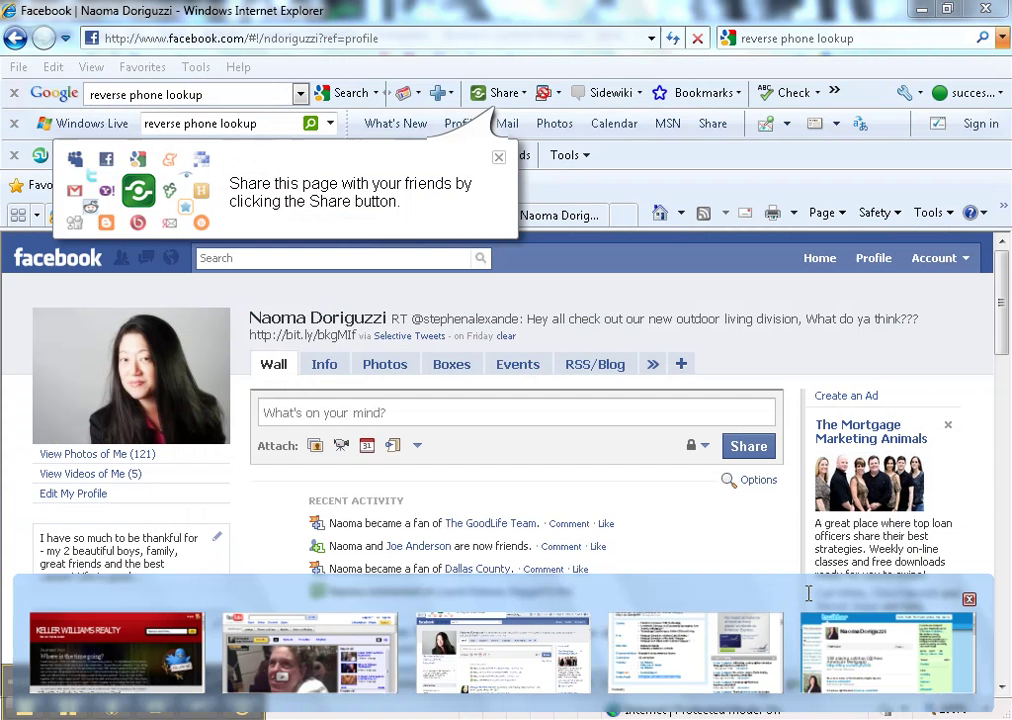
left_click(808, 593)
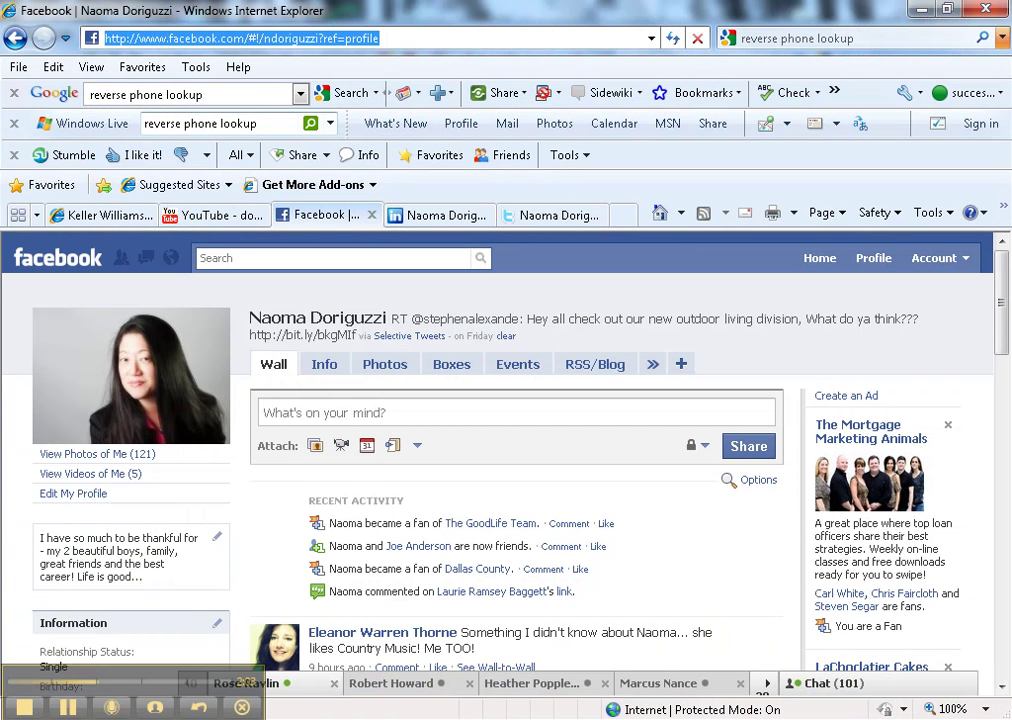
mouse_move(459, 708)
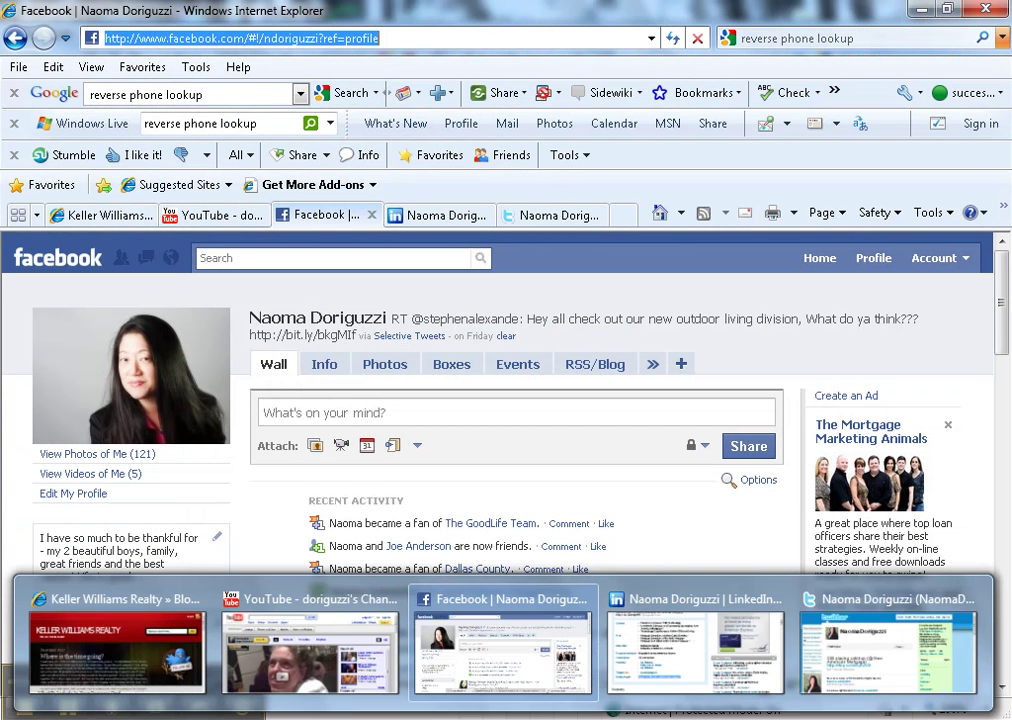
left_click(877, 668)
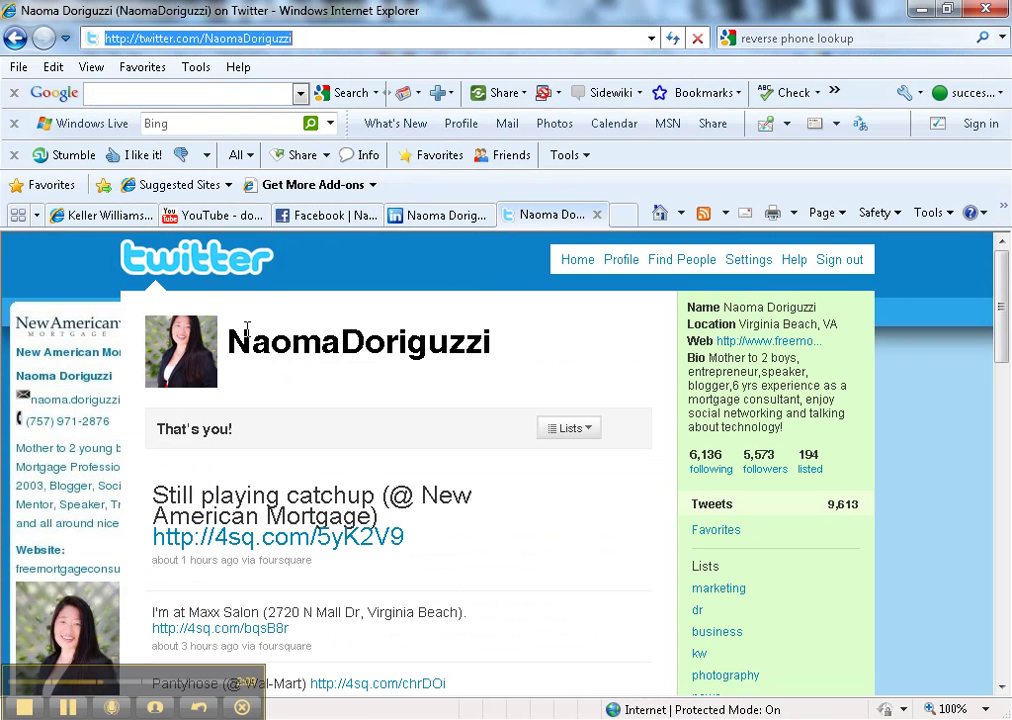
key("ctrl+c")
key("alt+Tab")
key("ctrl+v")
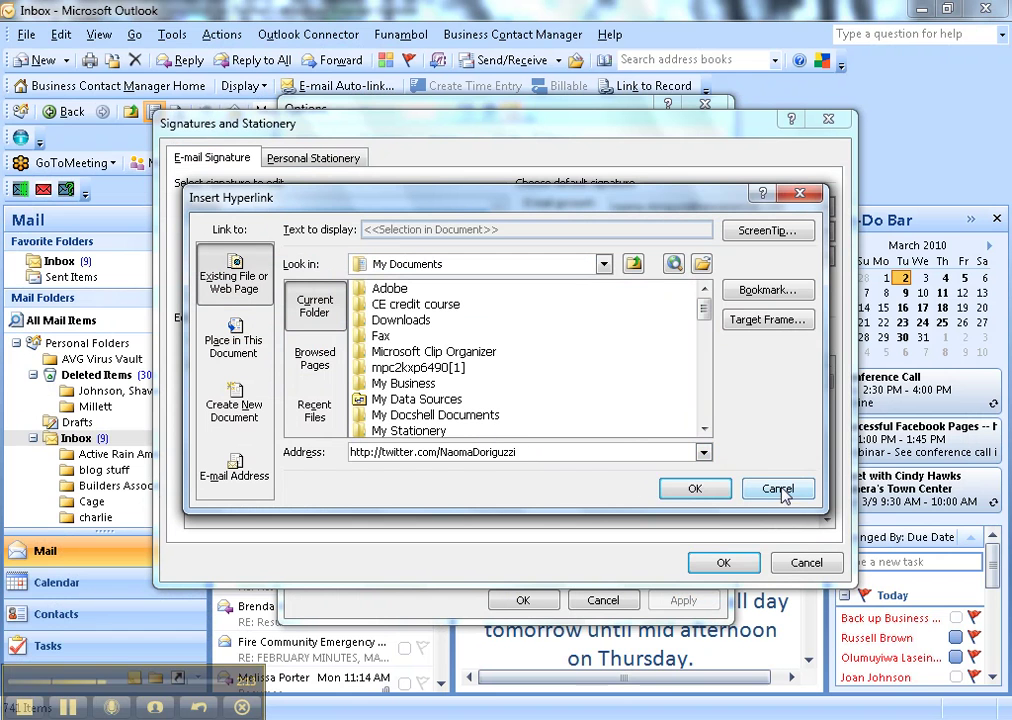
left_click(697, 489)
Switch to Internet Explorer and copy the web address of the YouTube channel.
left_click(485, 445)
mouse_move(323, 671)
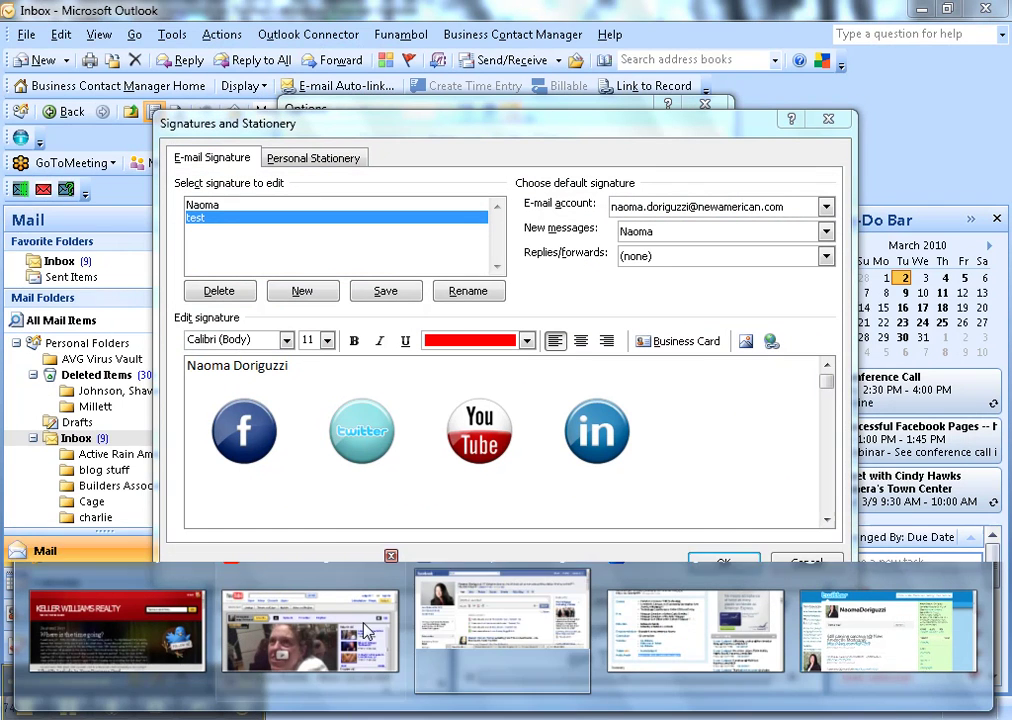
left_click(350, 627)
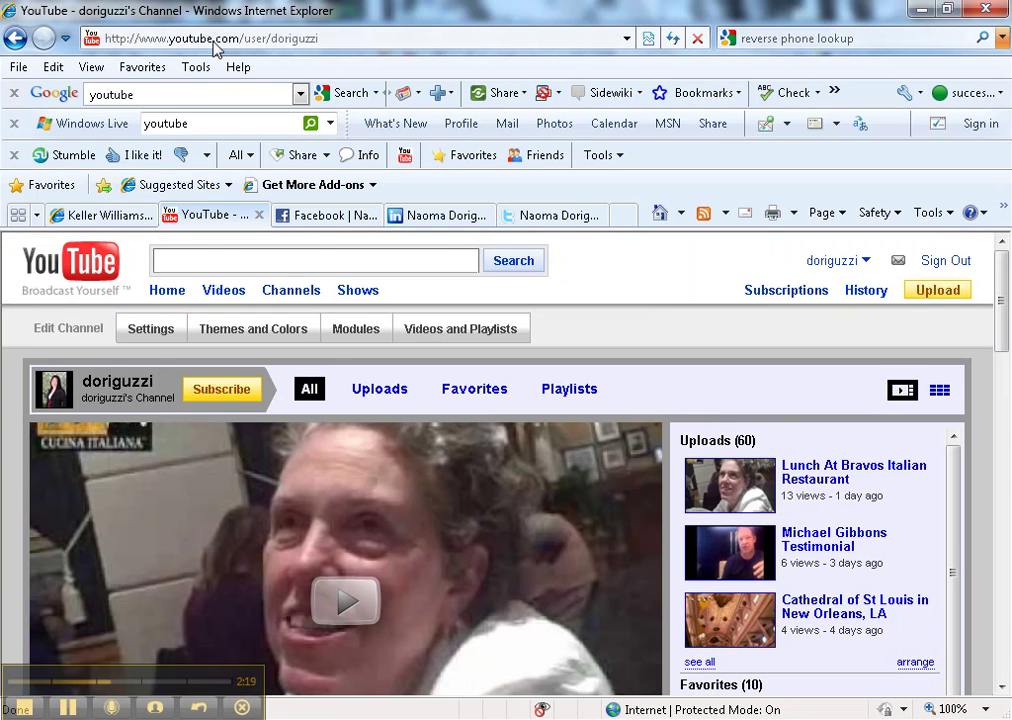
left_click(219, 38)
right_click(225, 40)
left_click(48, 104)
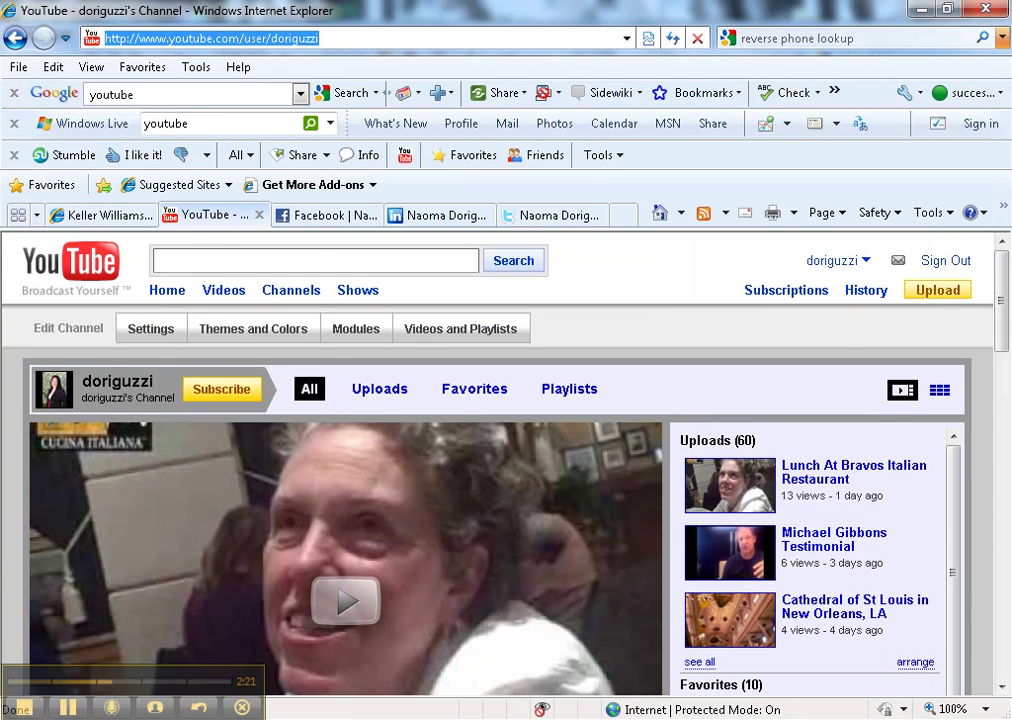
Return to Outlook and link the YouTube icon to the copied channel address.
key("alt+Tab")
left_click(533, 415)
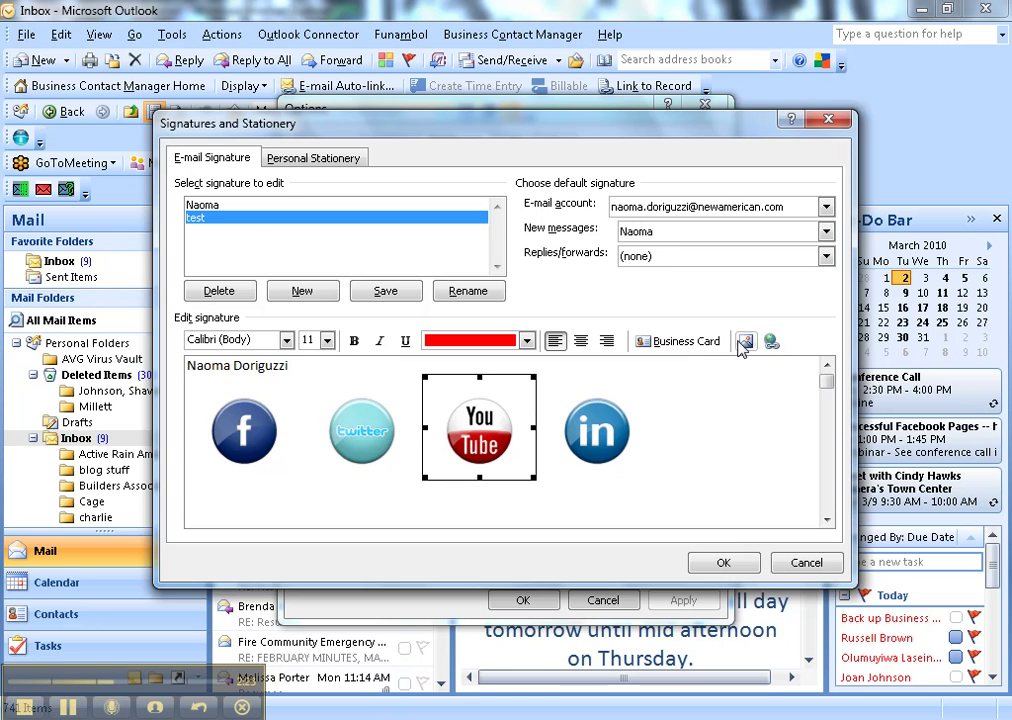
left_click(771, 342)
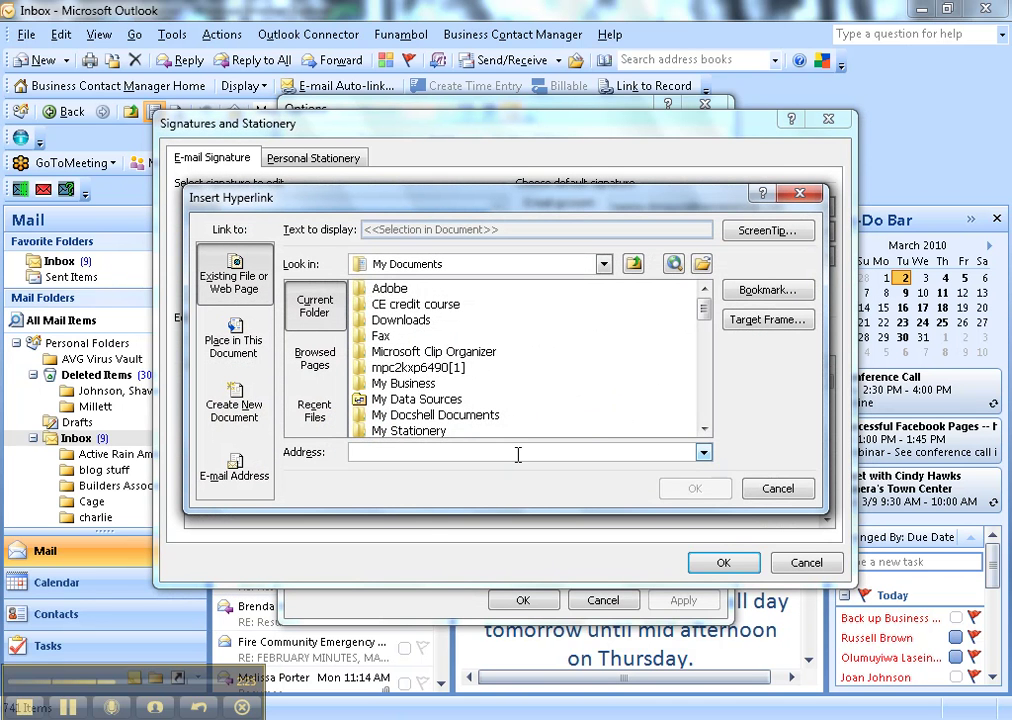
right_click(433, 456)
left_click_drag(580, 456, 298, 455)
right_click(298, 455)
left_click(368, 509)
left_click(692, 489)
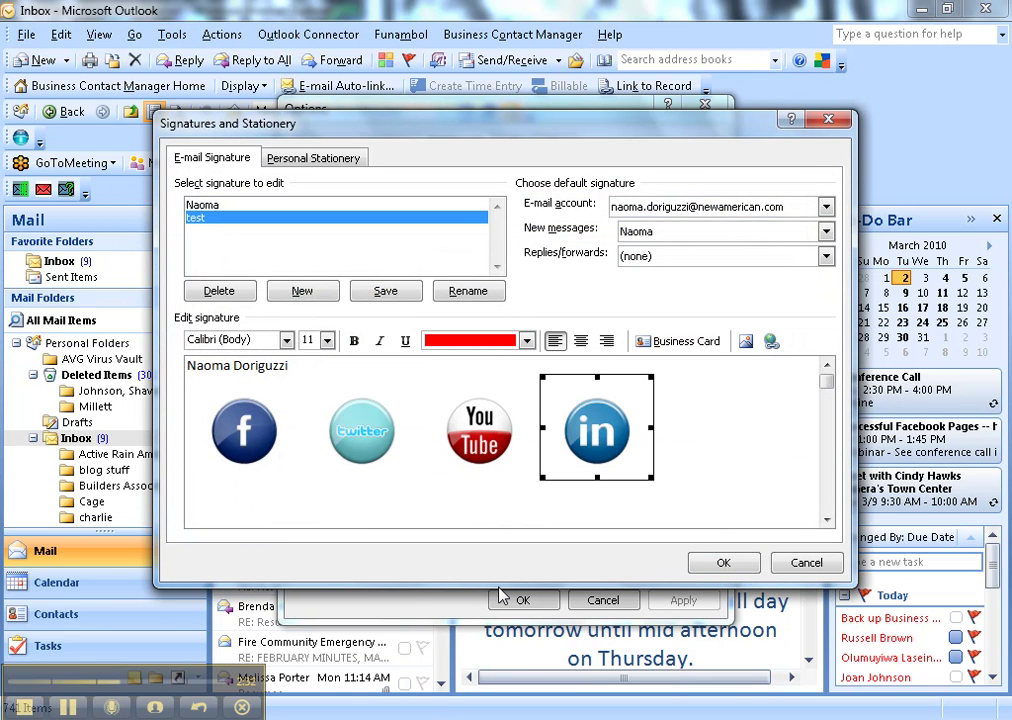
Switch to Internet Explorer and copy the public profile web address from the LinkedIn profile.
left_click(312, 650)
left_click(439, 215)
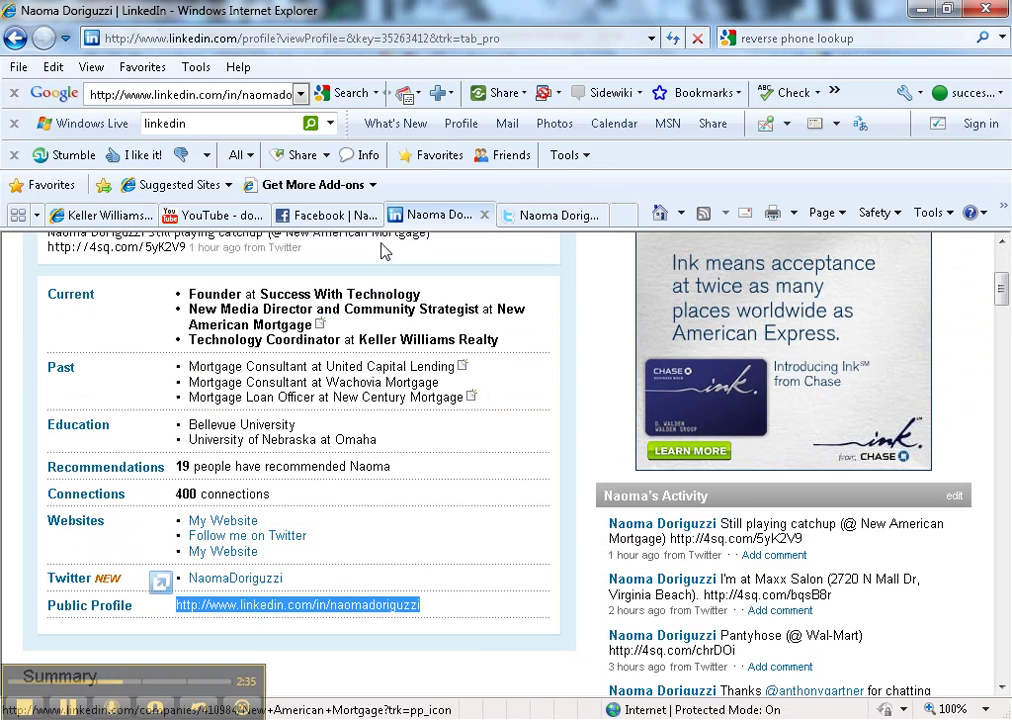
right_click(378, 608)
left_click(305, 389)
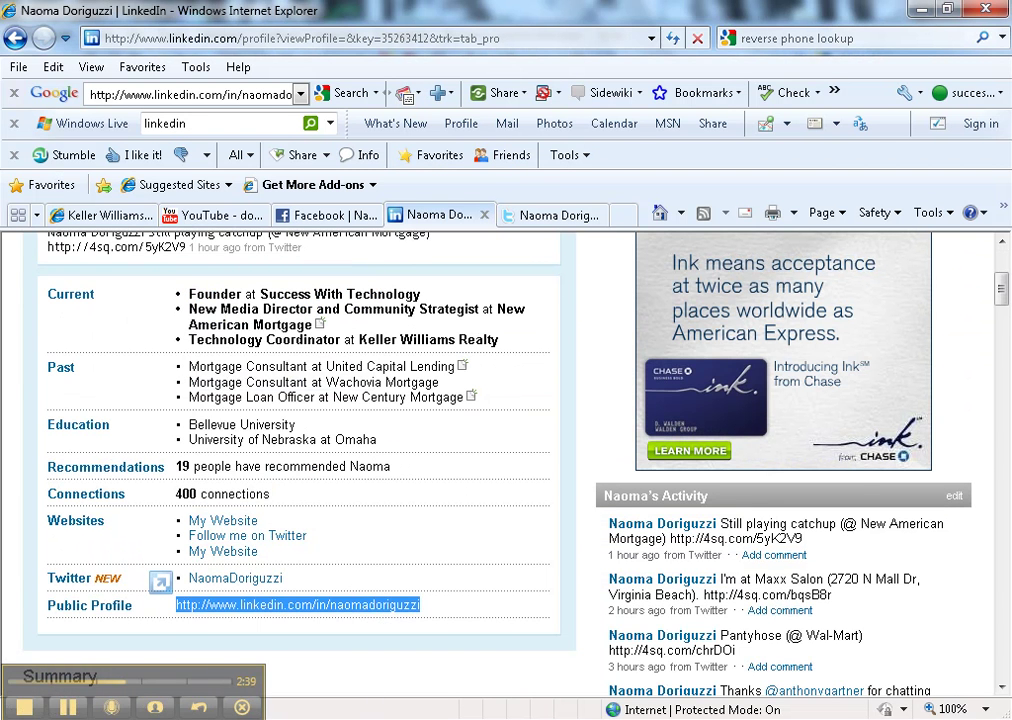
Return to Outlook and link the LinkedIn icon to the copied public profile address.
key("alt+Tab")
left_click(597, 430)
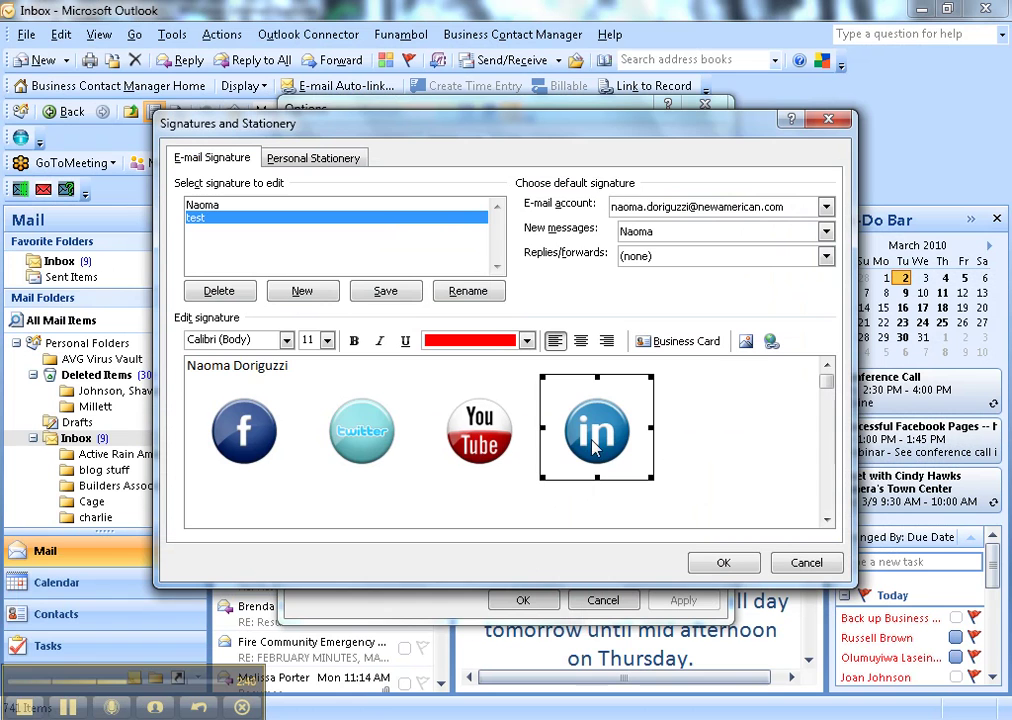
left_click(771, 341)
right_click(372, 452)
left_click(341, 458)
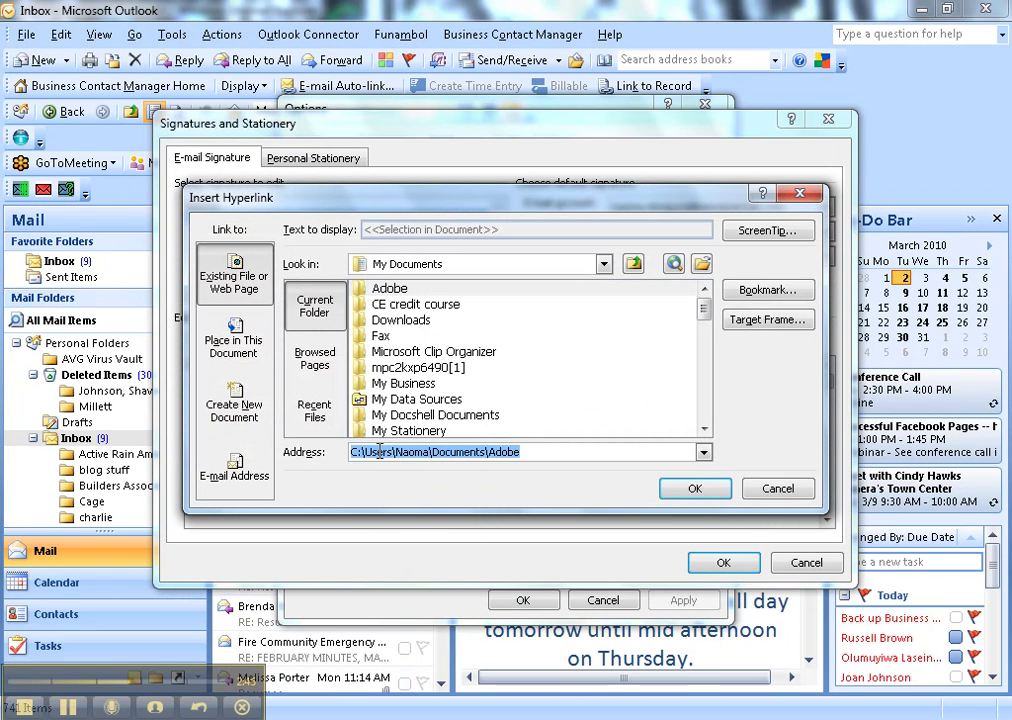
right_click(355, 452)
left_click(339, 510)
left_click(680, 490)
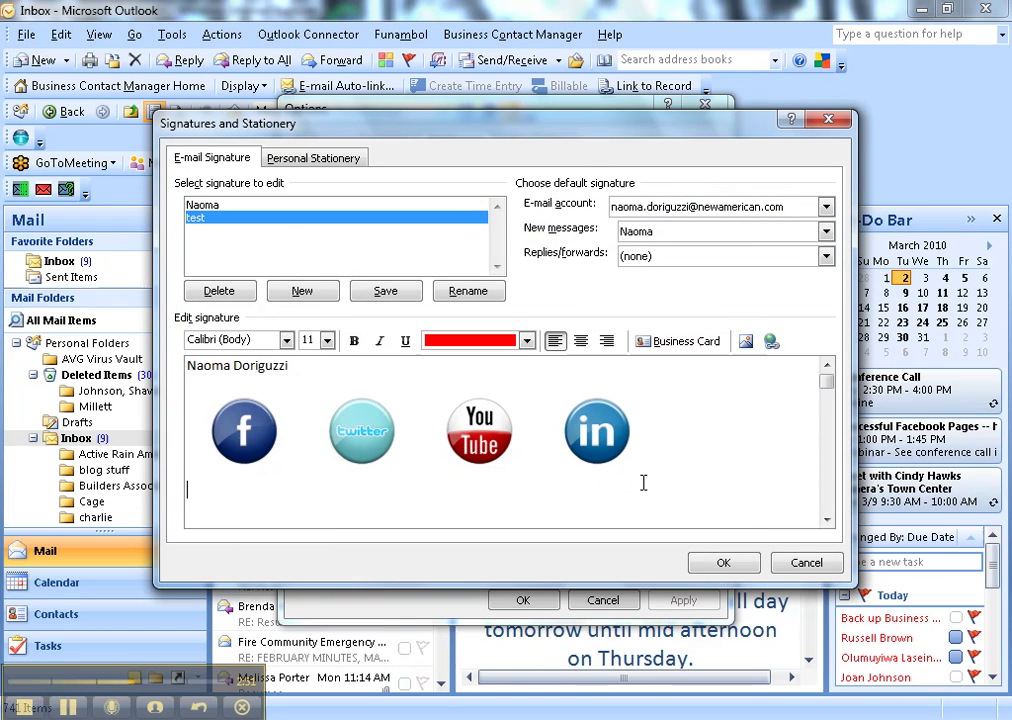
key("Return")
type("7575")
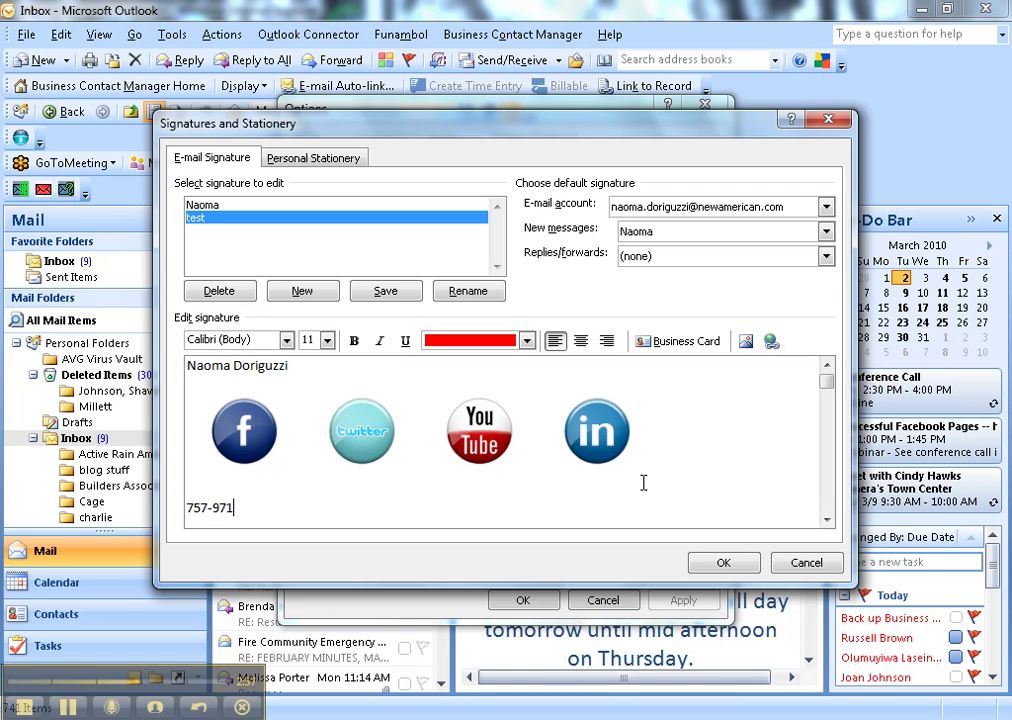
key("Return")
type("www.newamerican.com")
scroll(643, 483, "down", 1)
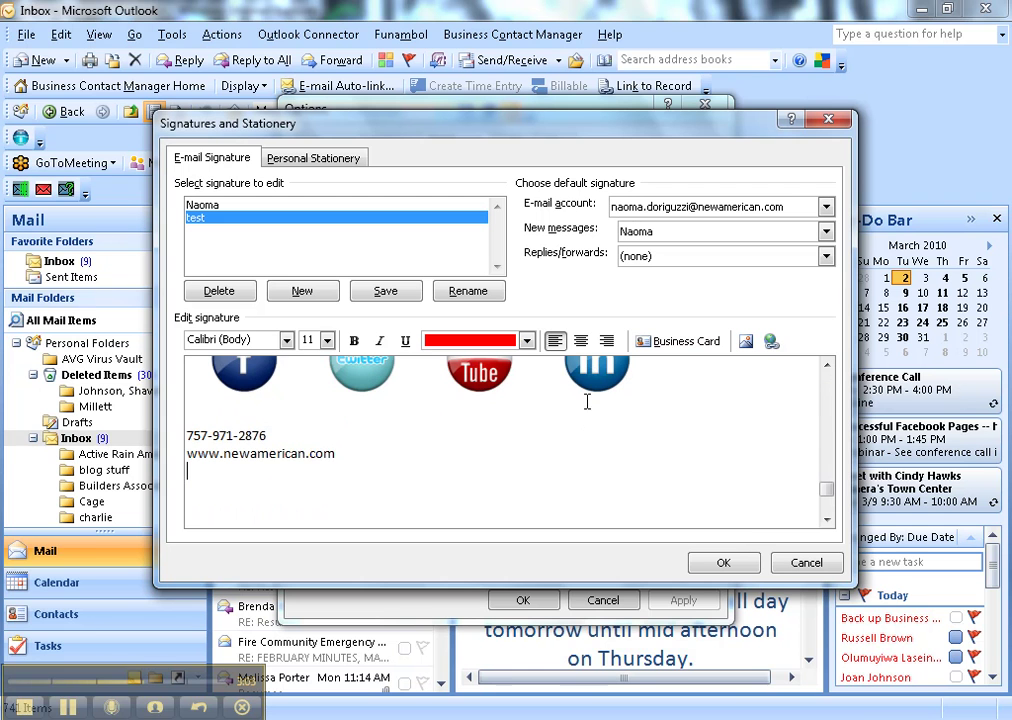
mouse_move(342, 472)
left_mouse_down()
mouse_move(222, 455)
mouse_move(187, 437)
left_mouse_up()
mouse_move(368, 452)
left_mouse_down()
mouse_move(220, 468)
mouse_move(183, 451)
left_mouse_up()
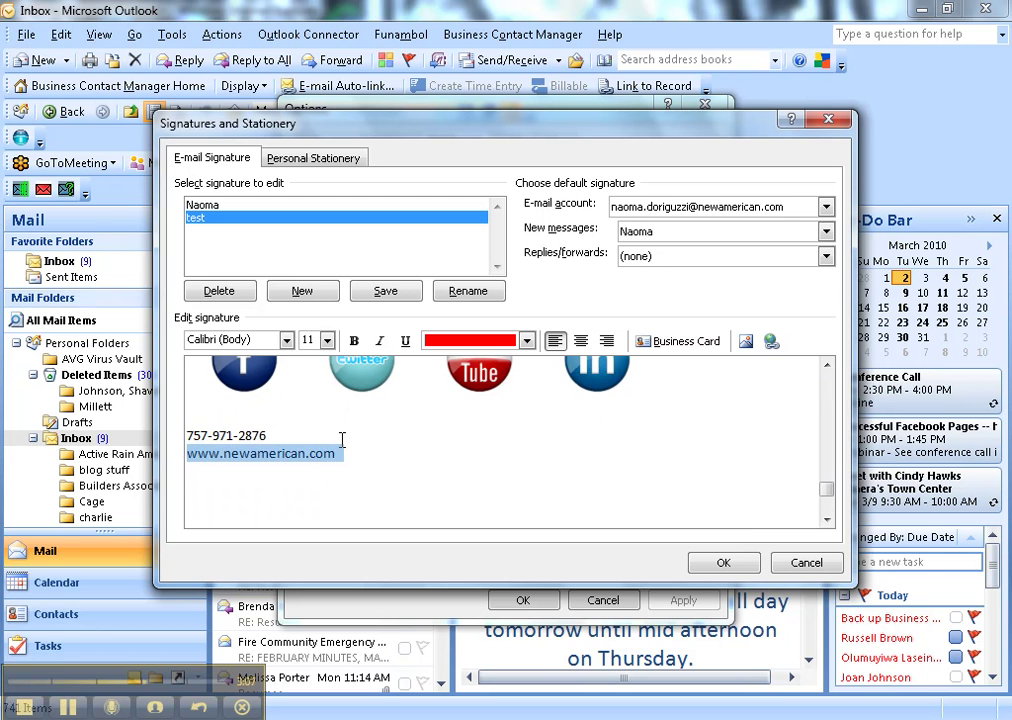
key("ctrl+k")
left_click(690, 490)
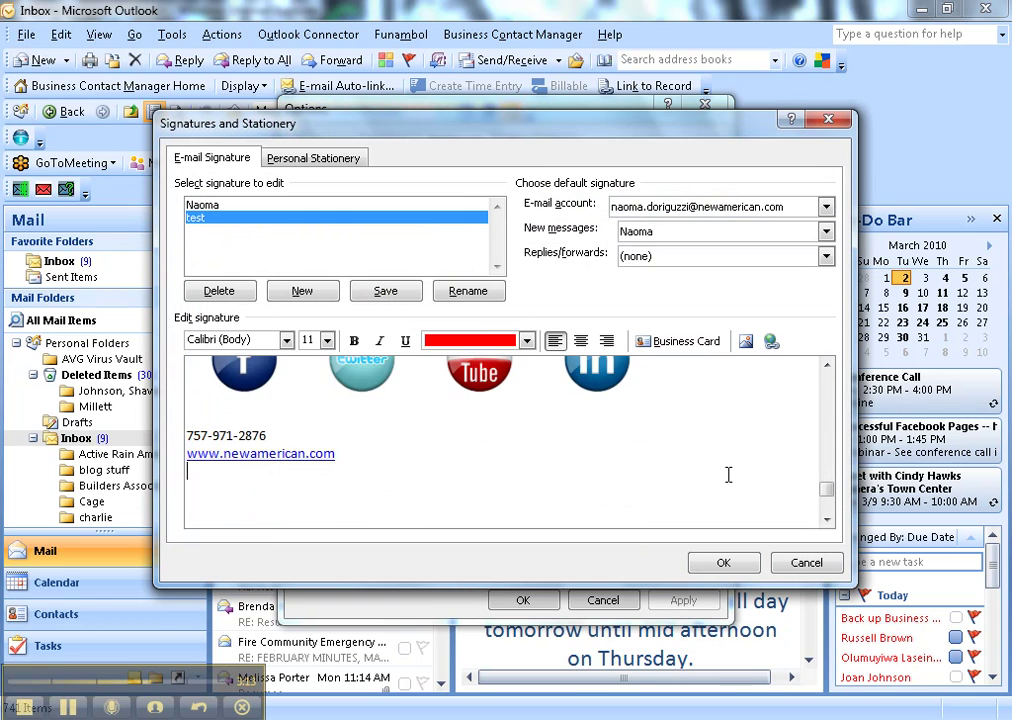
Save the finished test signature and close the mail options.
left_click_drag(830, 490, 831, 373)
left_click(724, 561)
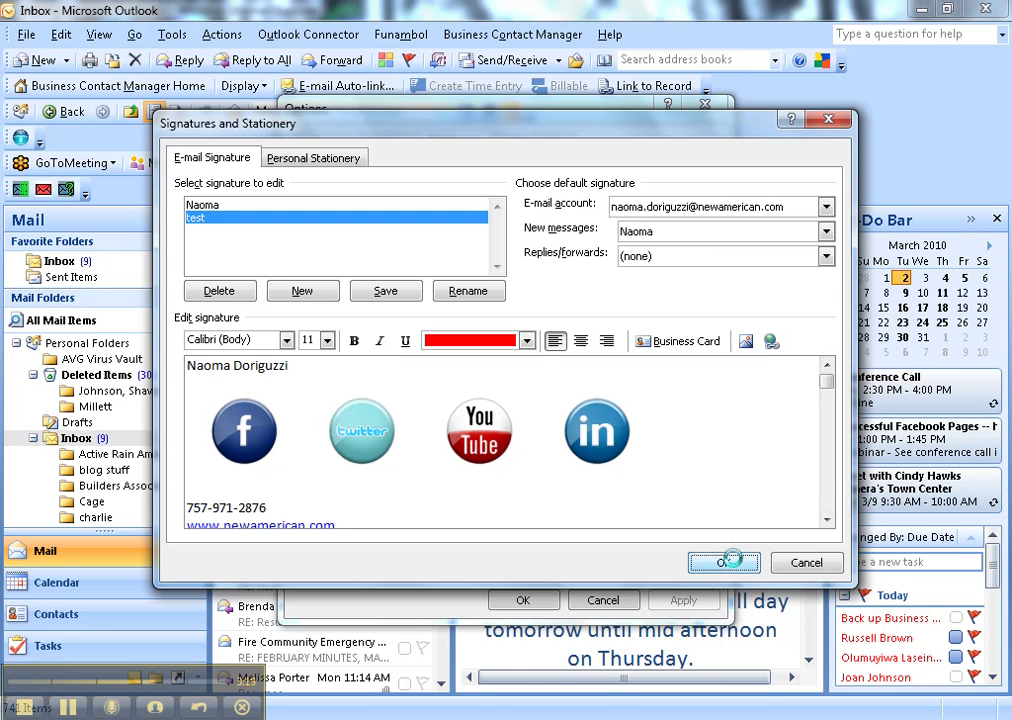
left_click(723, 563)
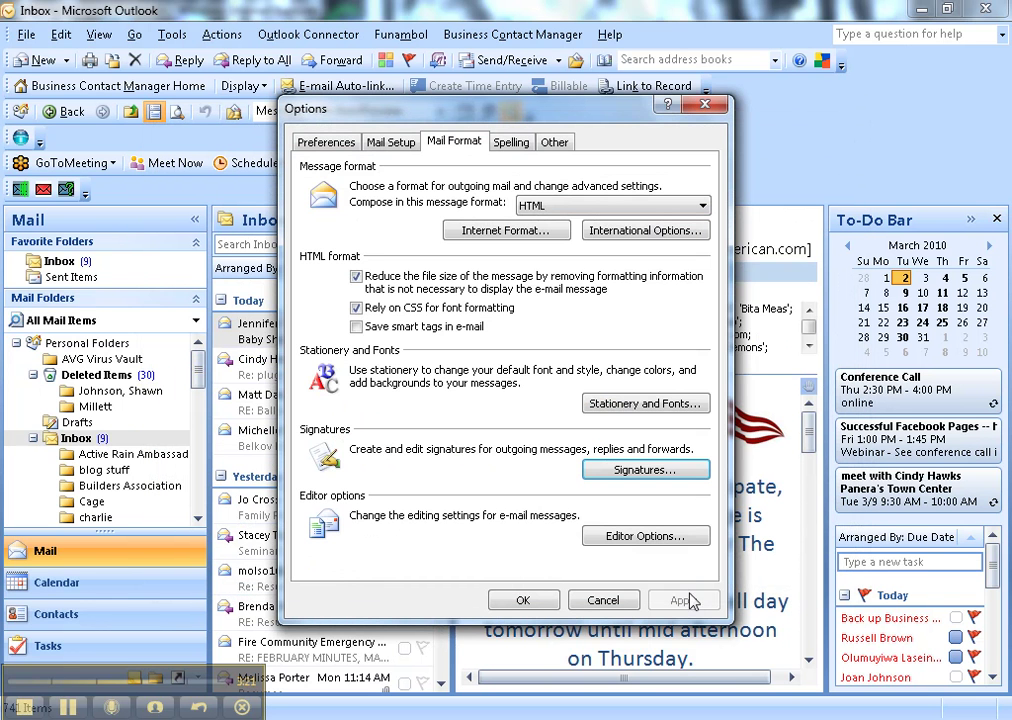
left_click(543, 604)
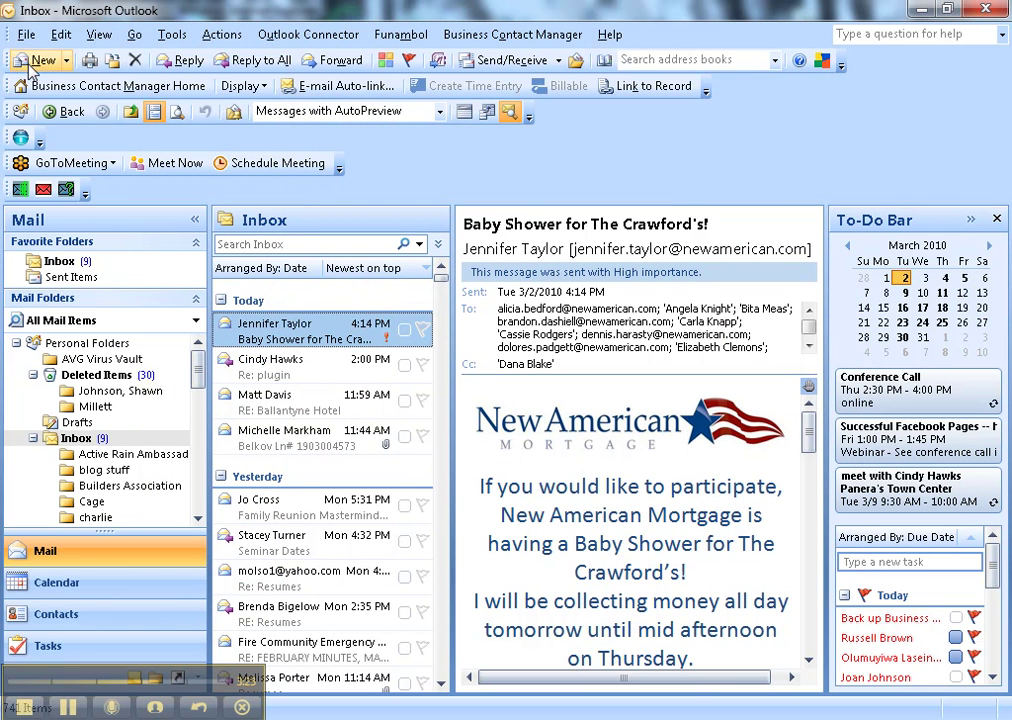
Check the test signature by inserting it into a new e-mail message, and close the message without saving changes.
left_click(30, 60)
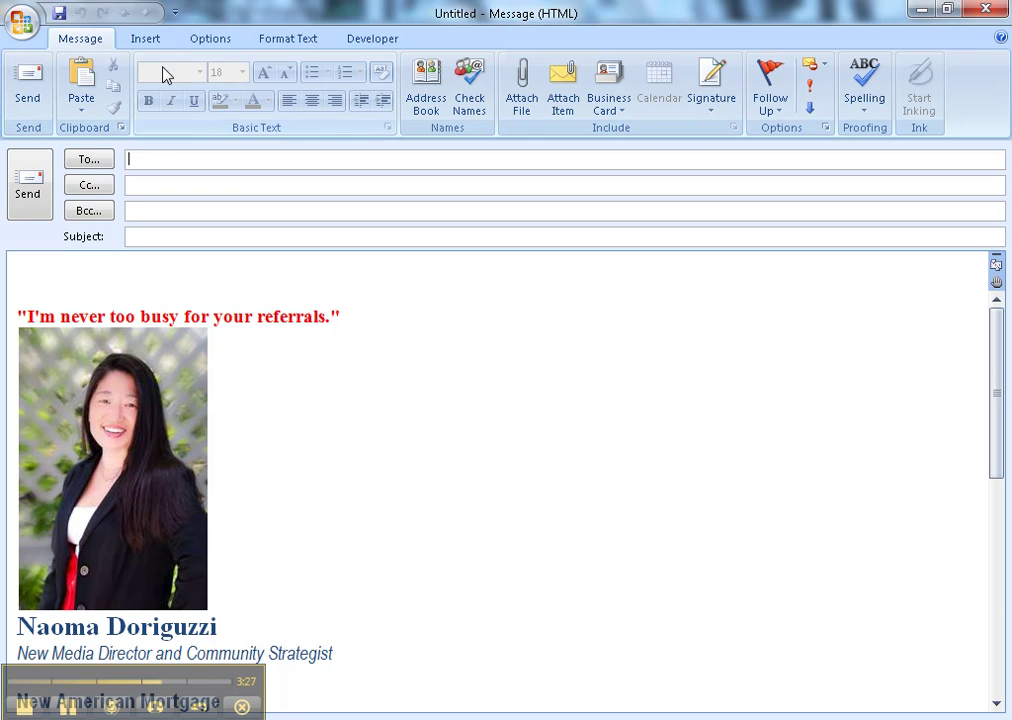
left_click(145, 38)
left_click(226, 93)
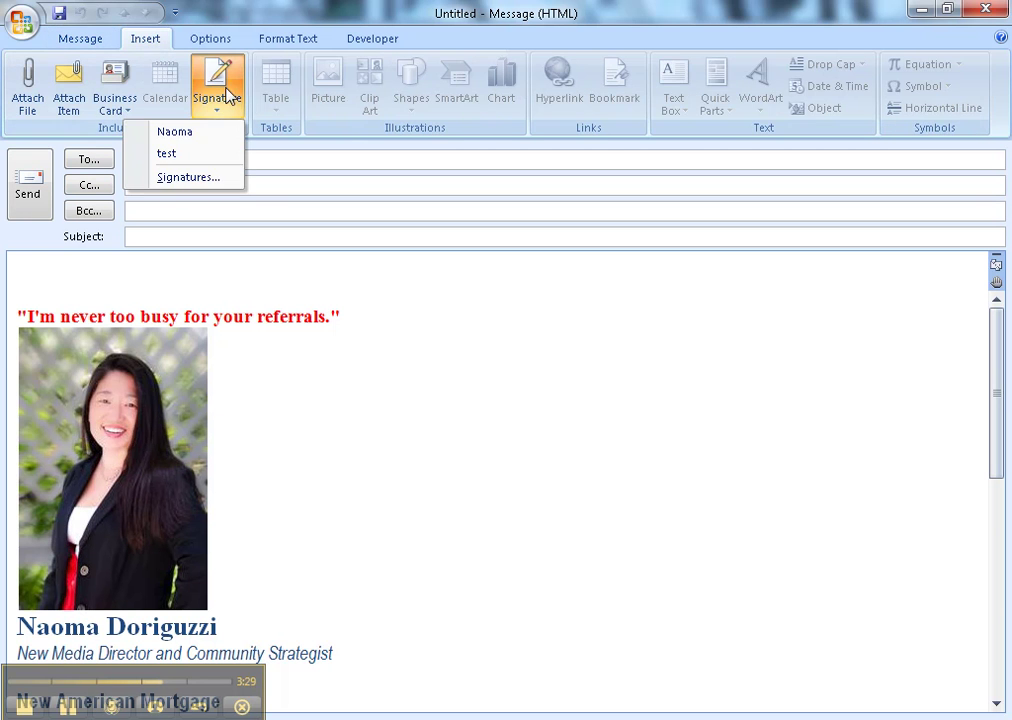
left_click(194, 156)
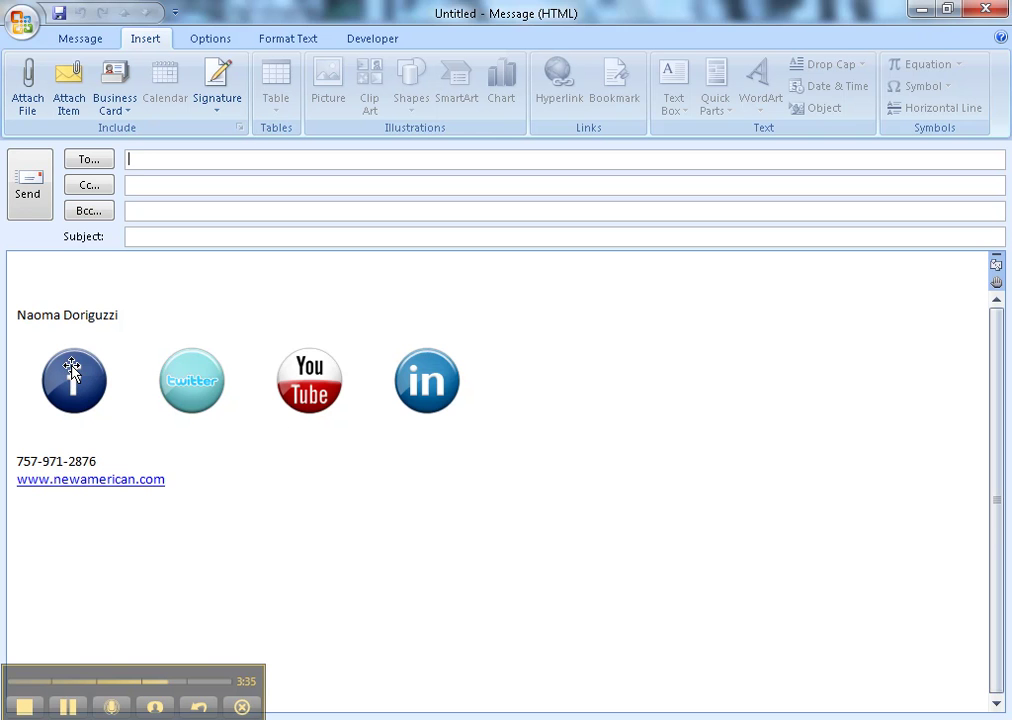
left_click(985, 9)
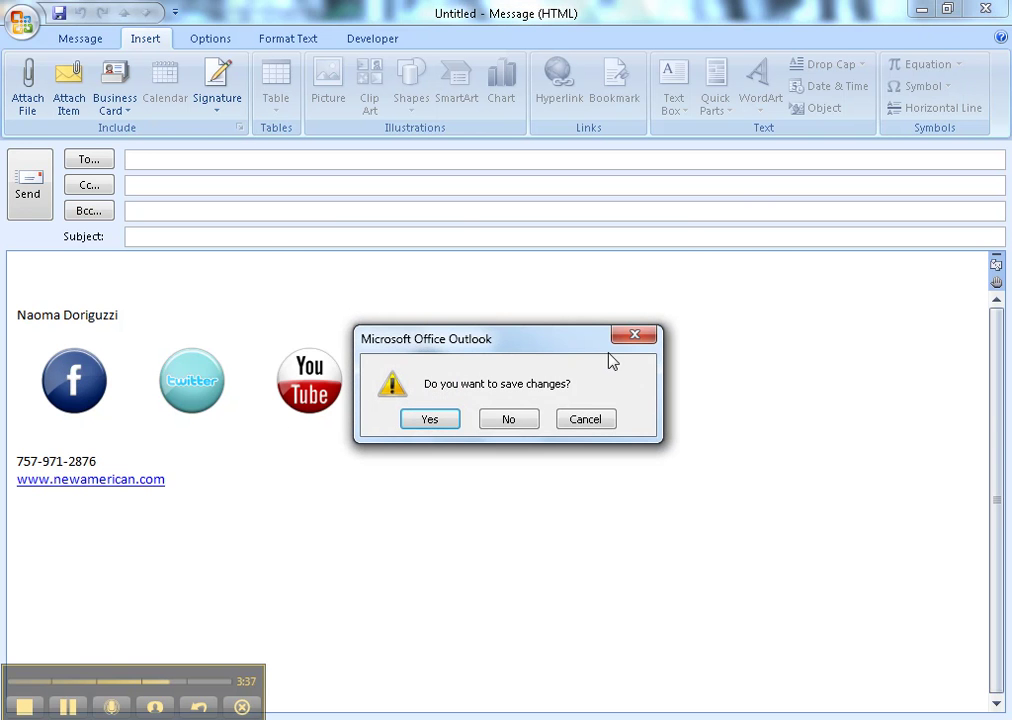
left_click(510, 420)
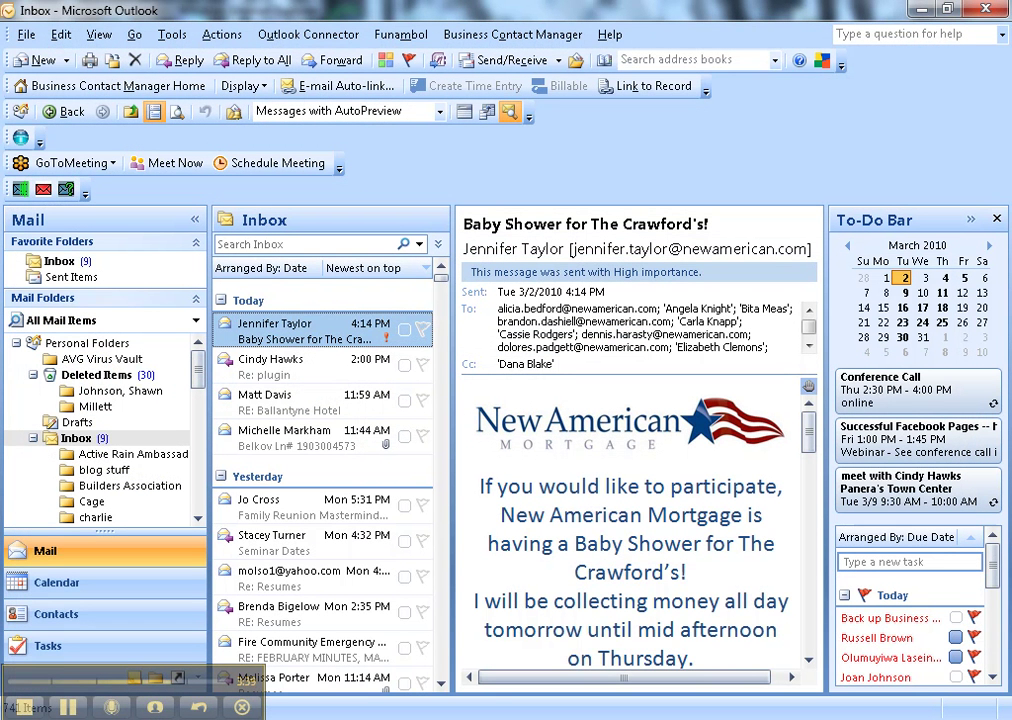